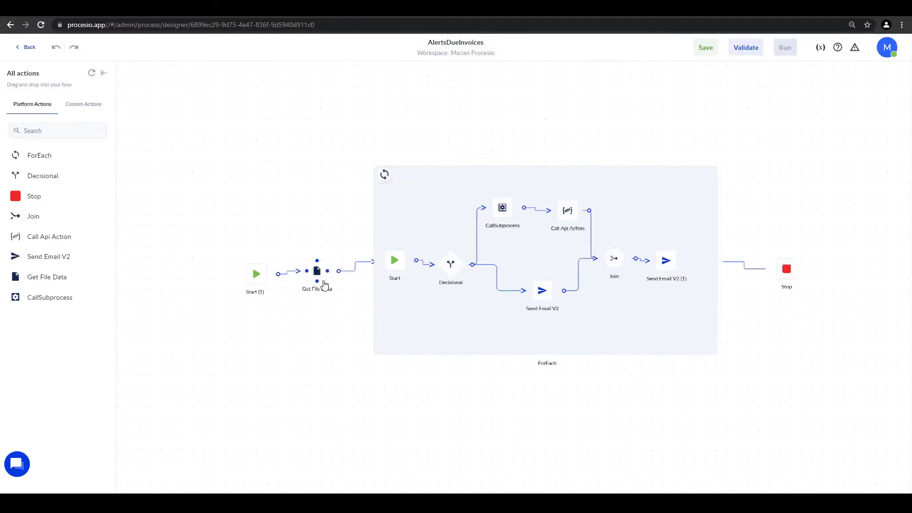
Examine which fields the Get File Data node's mapping configuration requires.
left_click(324, 285)
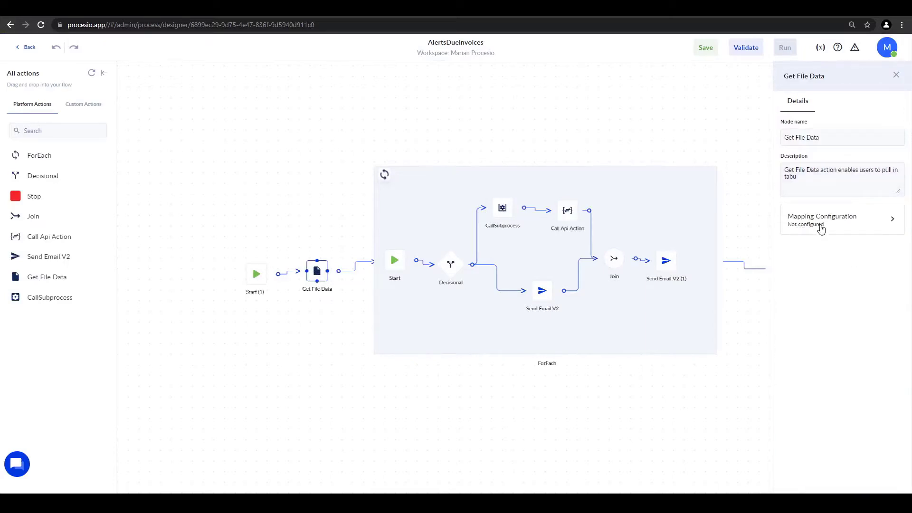
left_click(820, 227)
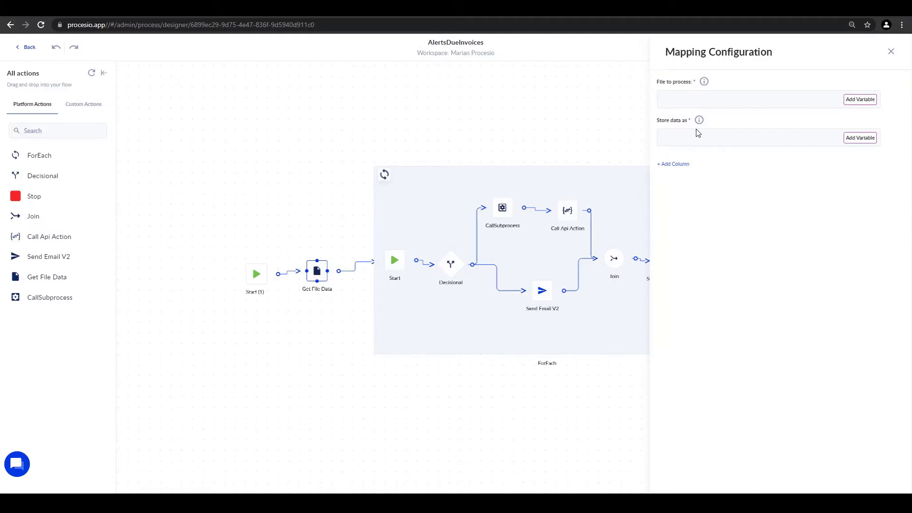
left_click(891, 51)
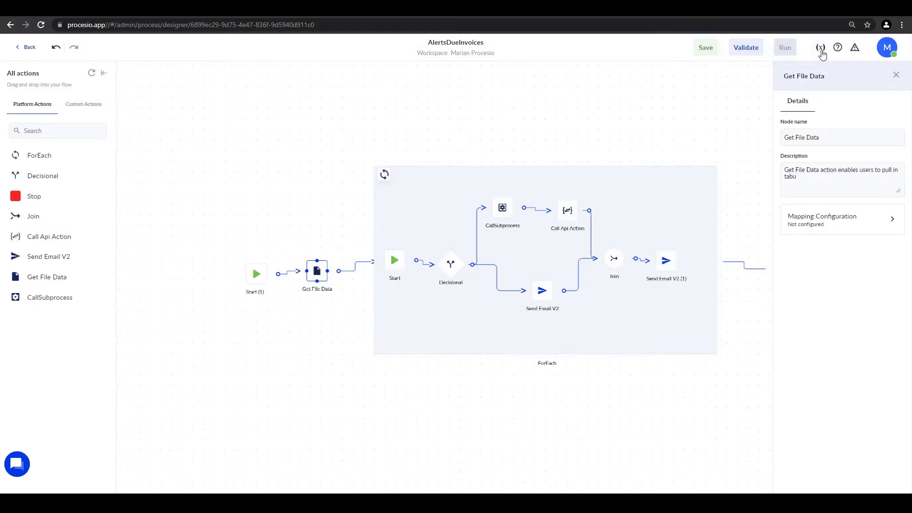
Create a single-value process variable named InvoiceFile of type File and set it as an input.
left_click(821, 52)
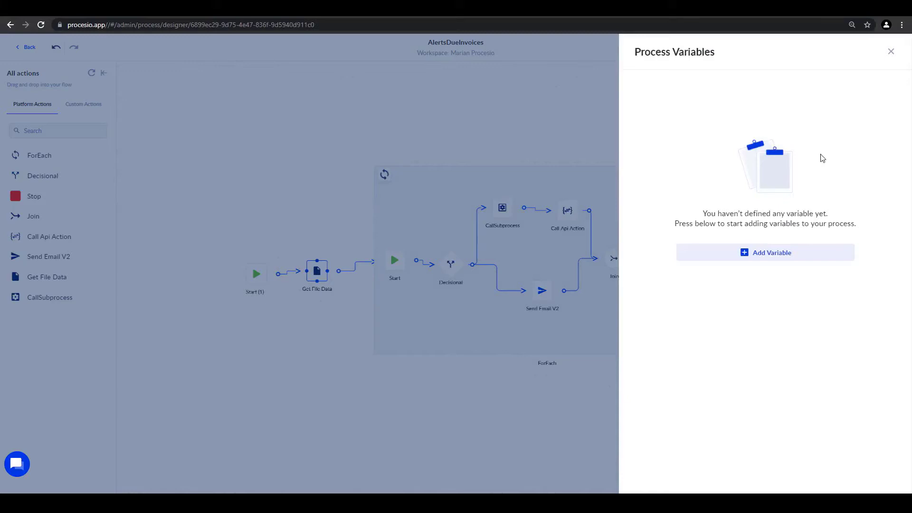
left_click(743, 257)
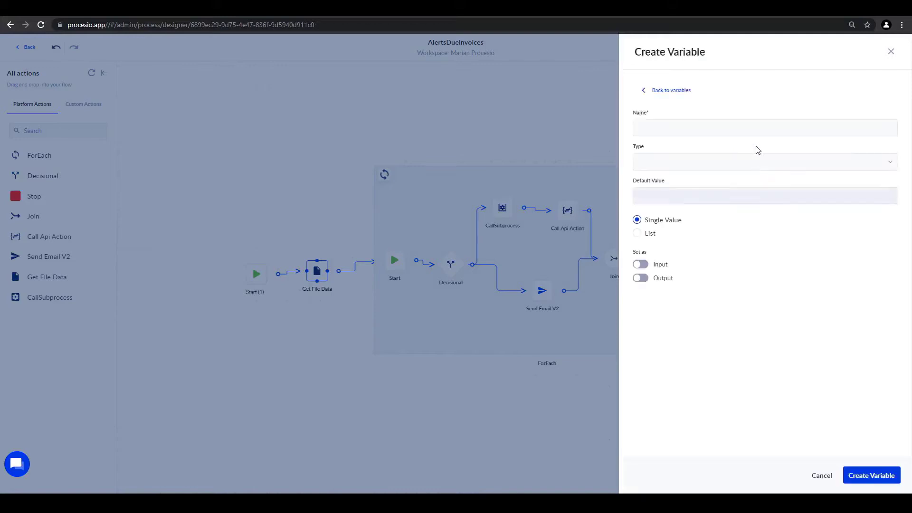
left_click(679, 130)
type("InvoiceFile")
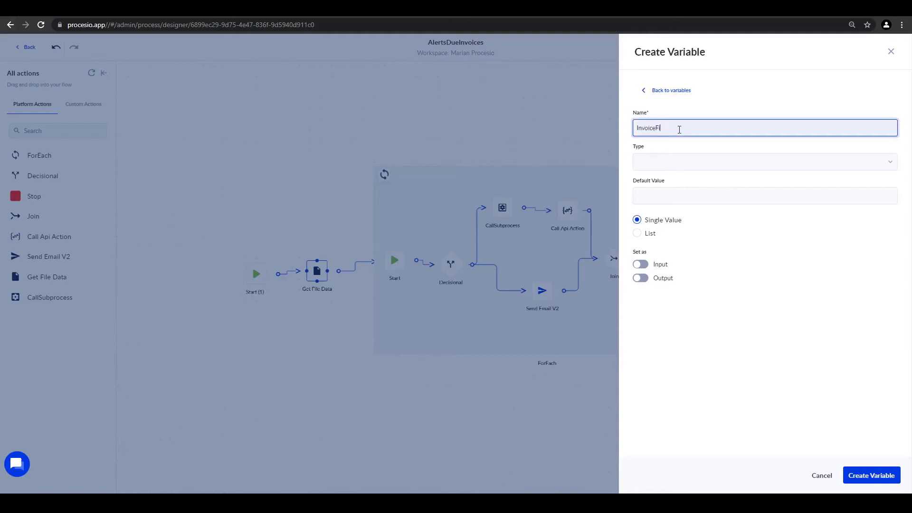
left_click(676, 167)
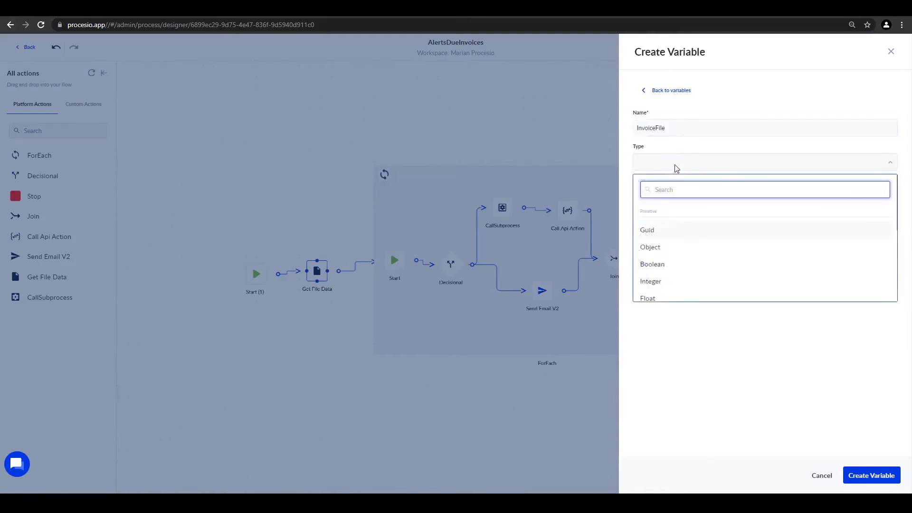
type("file")
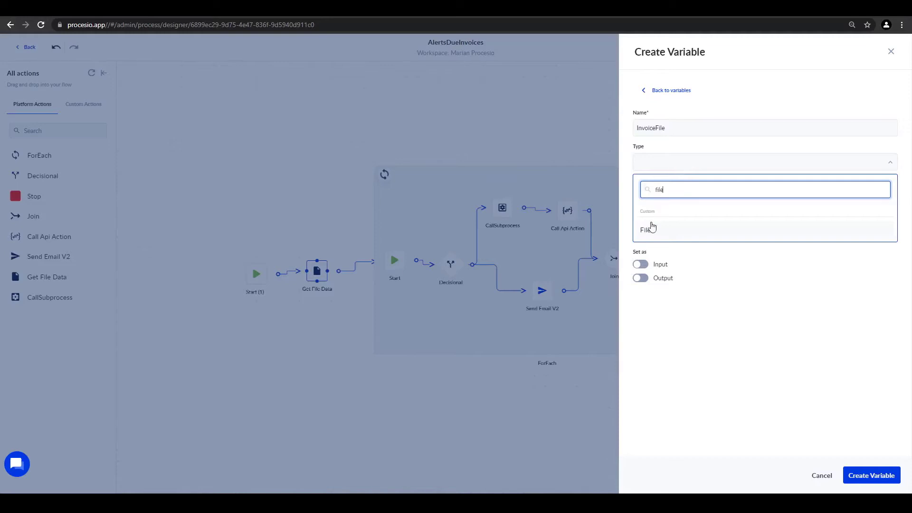
left_click(648, 231)
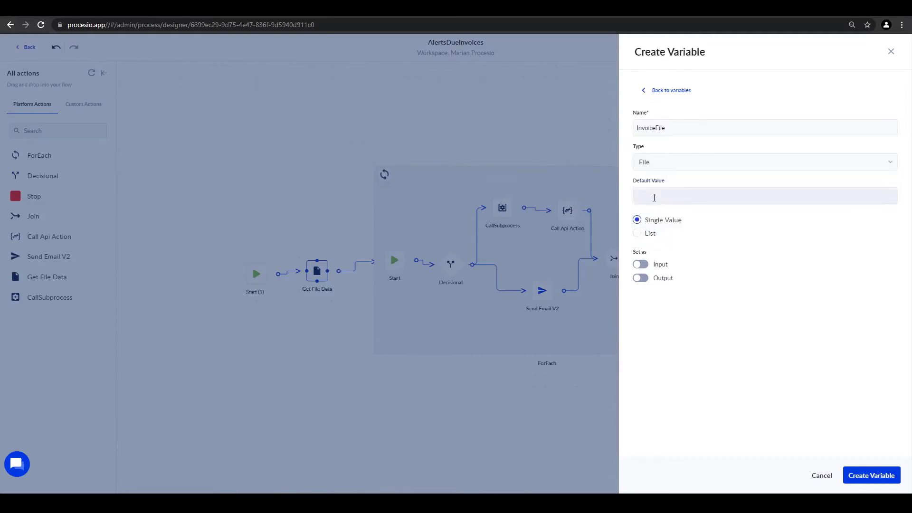
left_click(640, 265)
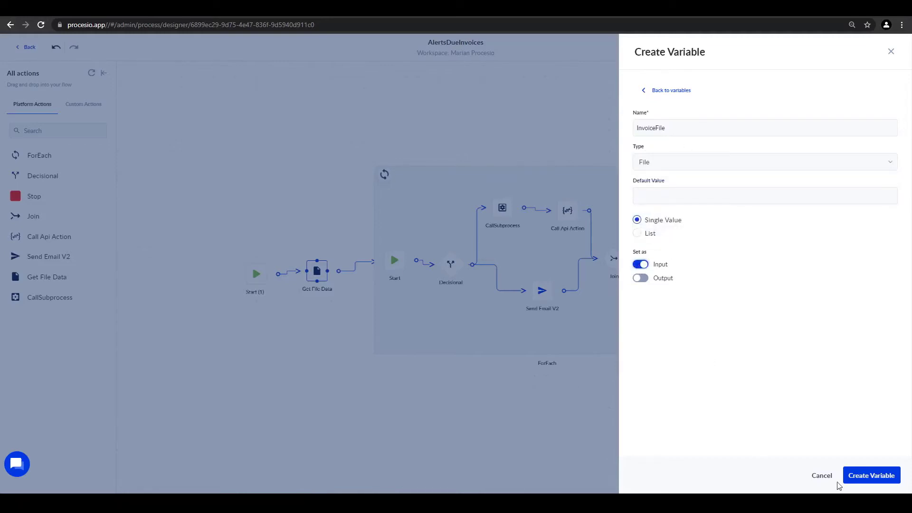
left_click(854, 477)
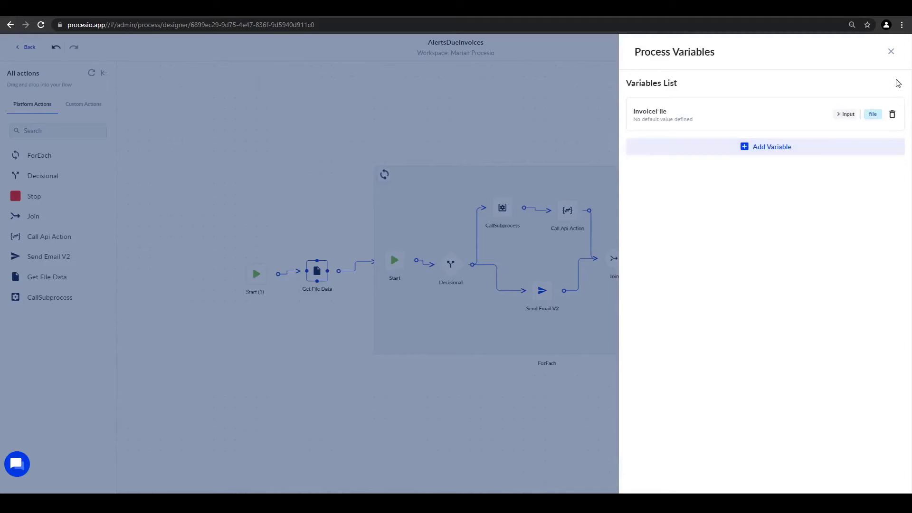
left_click(891, 52)
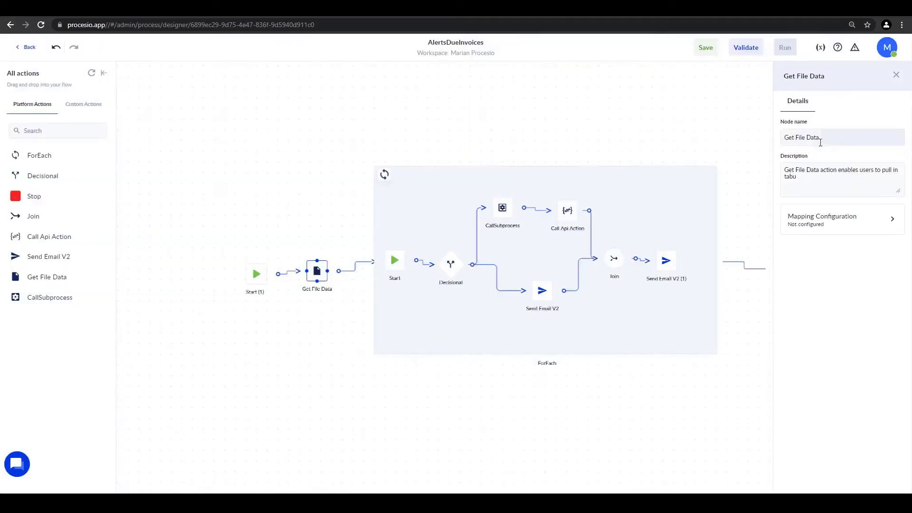
Map InvoiceFile as the file to process in the Get File Data node and save the process.
left_click(850, 230)
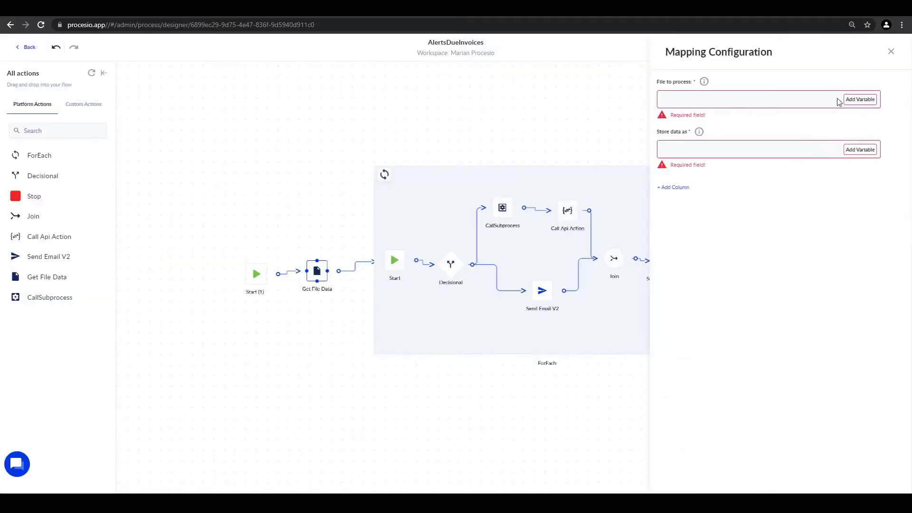
left_click(862, 101)
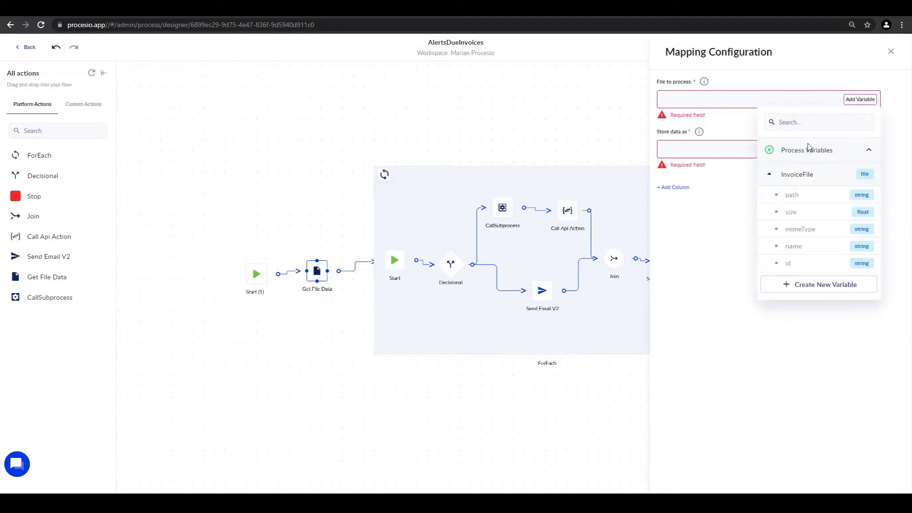
left_click(791, 176)
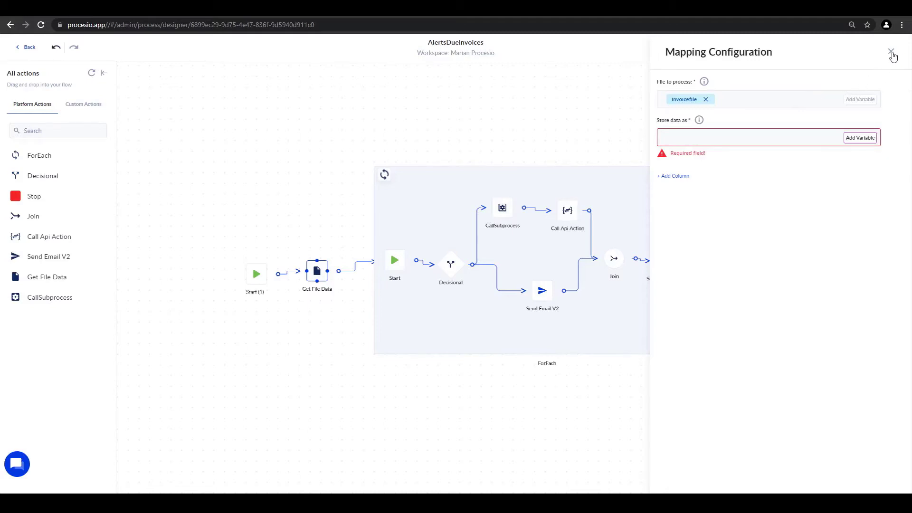
left_click(891, 52)
left_click(714, 55)
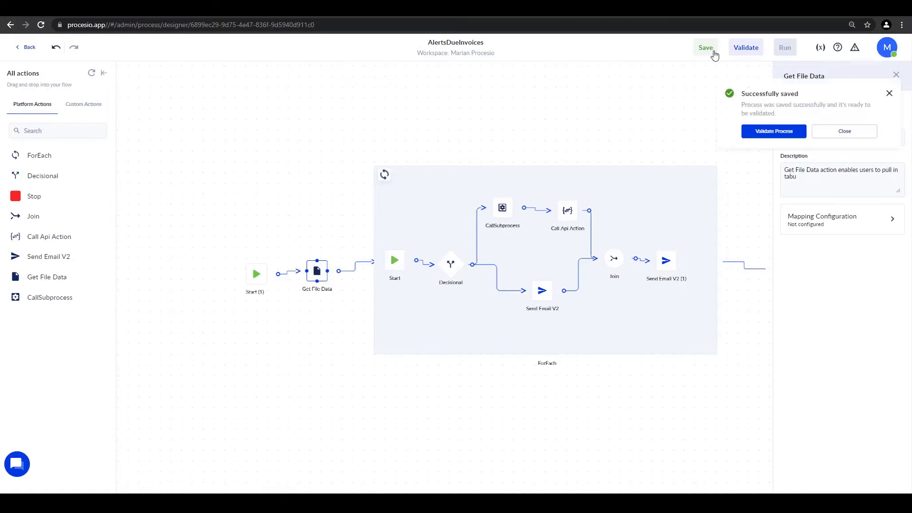
left_click(854, 136)
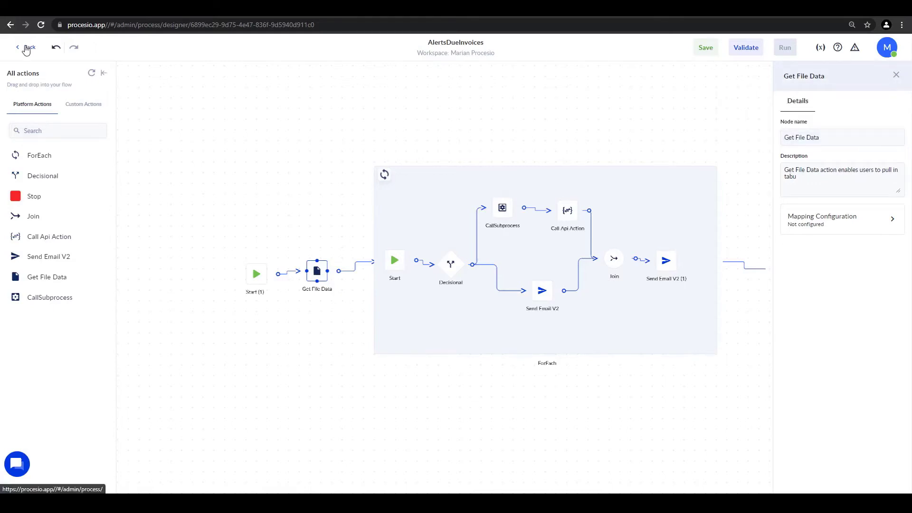
Leave the process and create a data model with the display name AlertsDueInvoicesDataModel.
left_click(29, 47)
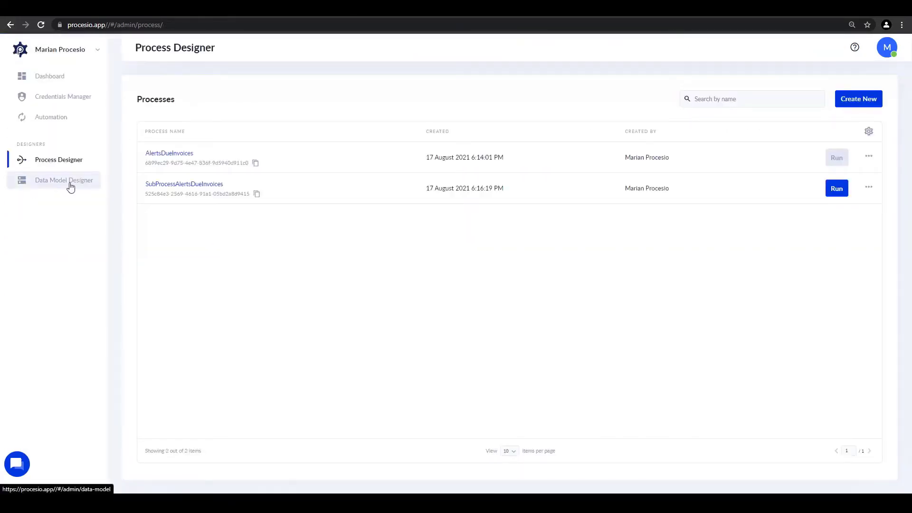
left_click(83, 186)
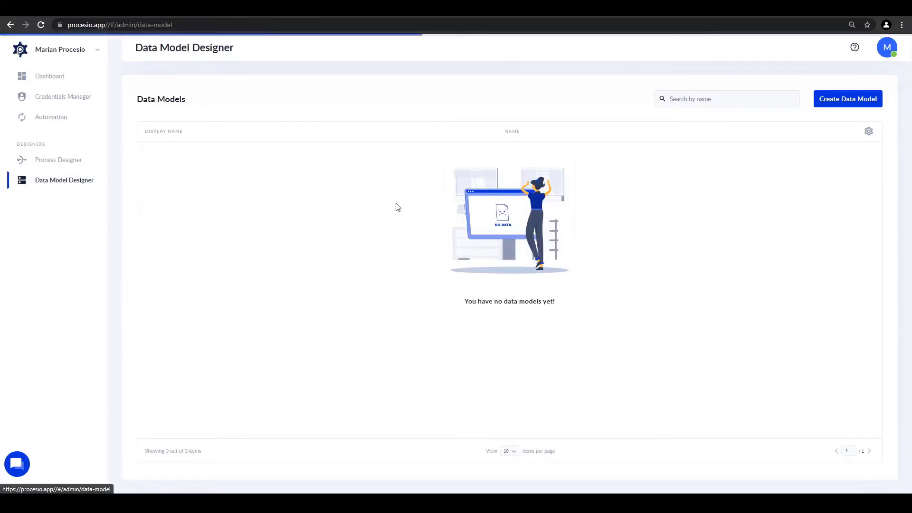
left_click(848, 99)
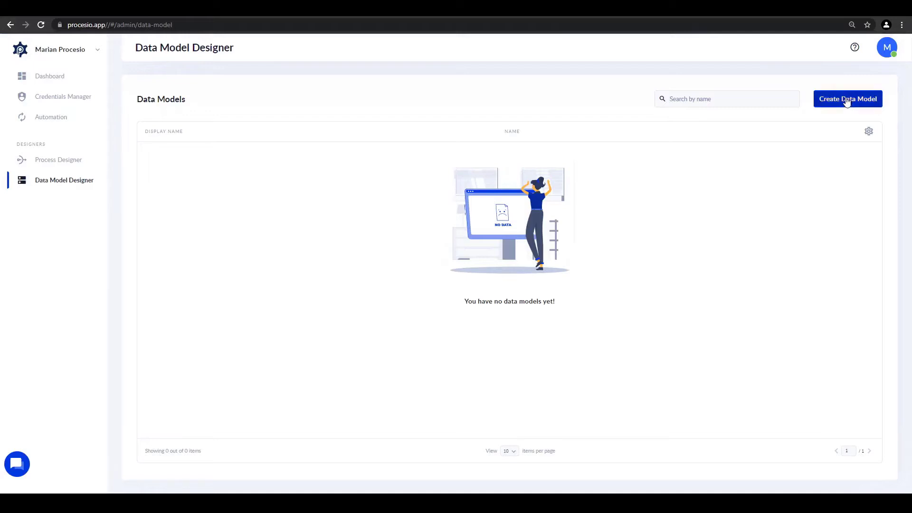
left_click(685, 100)
type("Alerts")
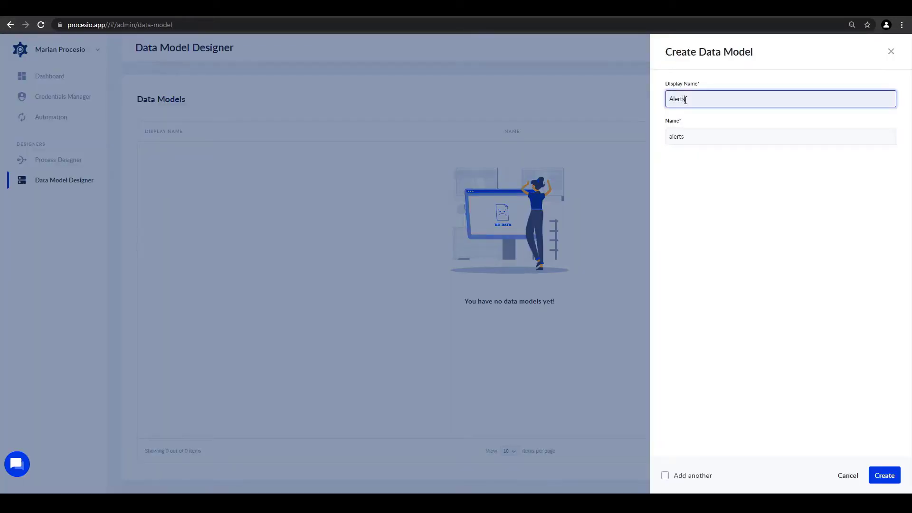
type("DueInvoicesDataModel")
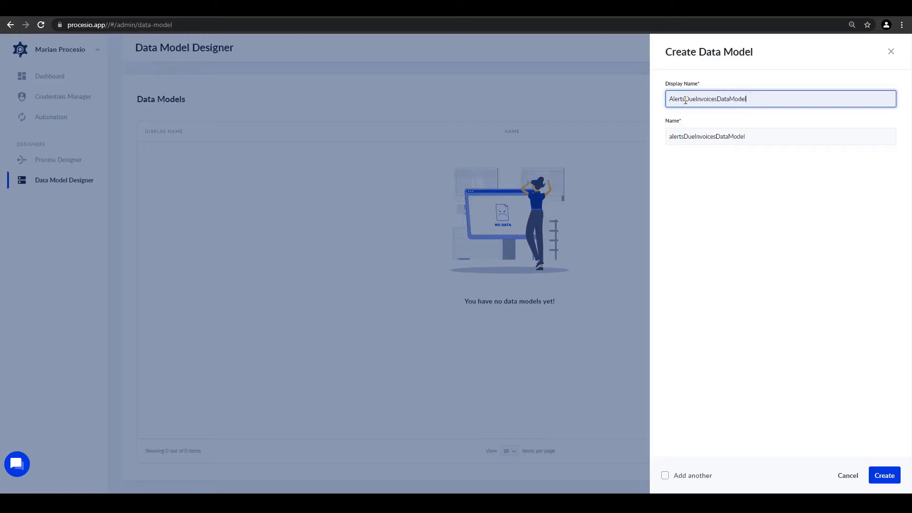
double_click(742, 101)
left_click(883, 475)
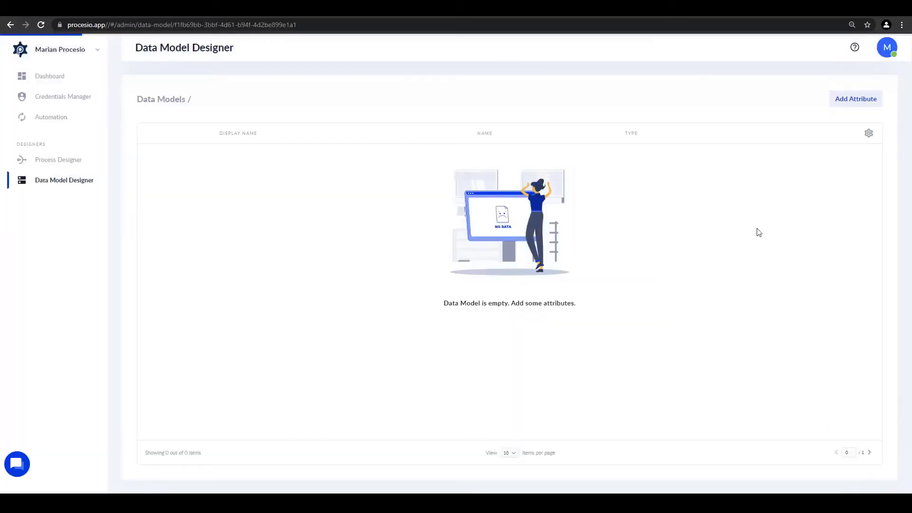
Start a new attribute for the data model and place its form side by side with the DueInvoice workbook.
left_click(868, 104)
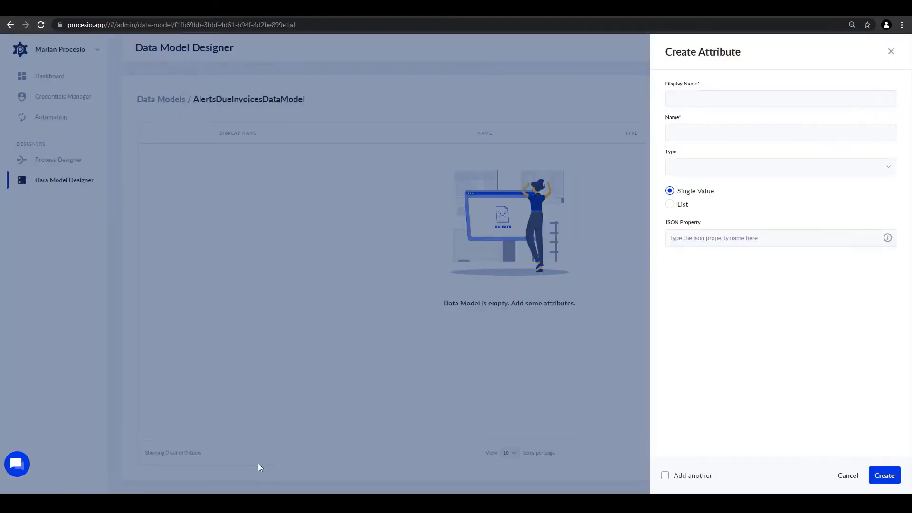
left_click(238, 503)
mouse_move(543, 13)
left_mouse_down()
mouse_move(530, 13)
mouse_move(553, 15)
left_mouse_up()
left_click(237, 503)
left_click(363, 294)
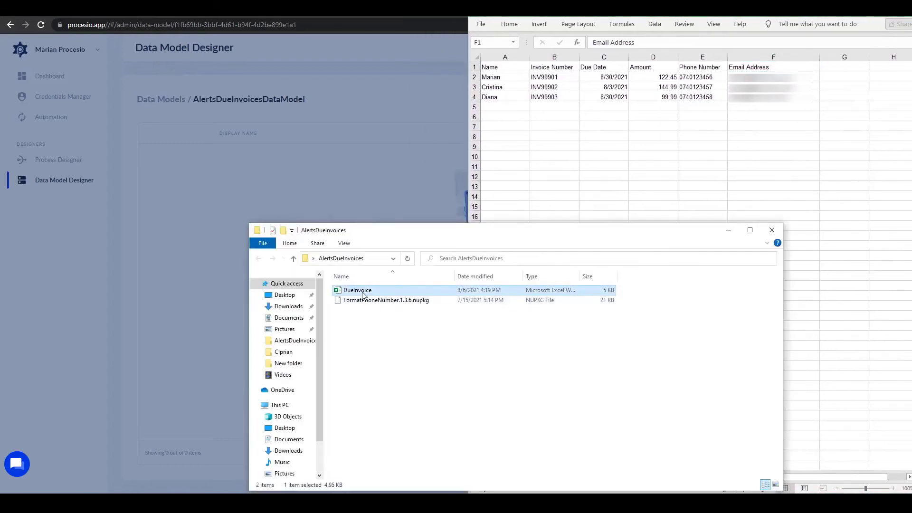
left_click(728, 230)
left_click(382, 151)
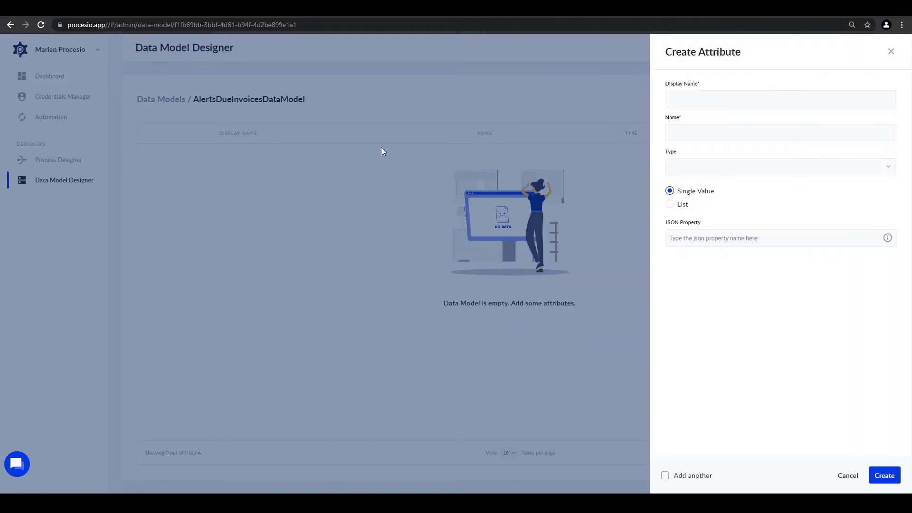
key("super+Left")
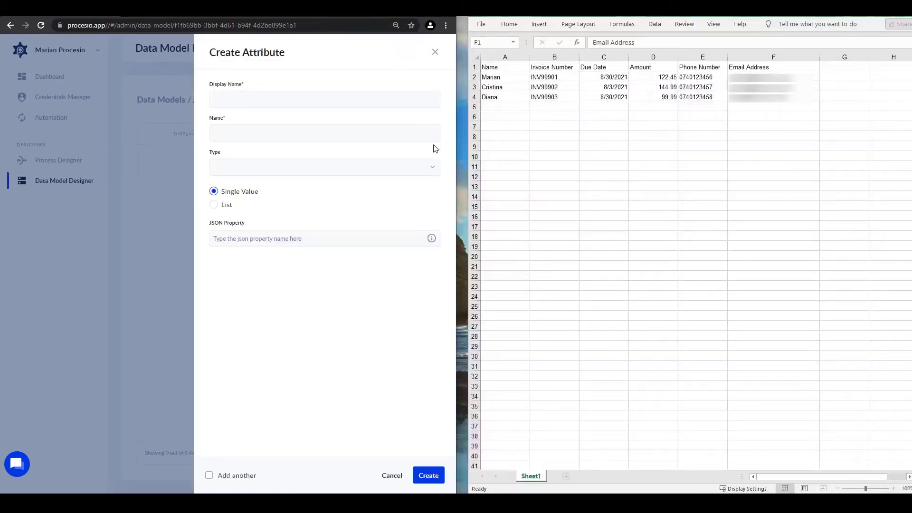
left_click(546, 187)
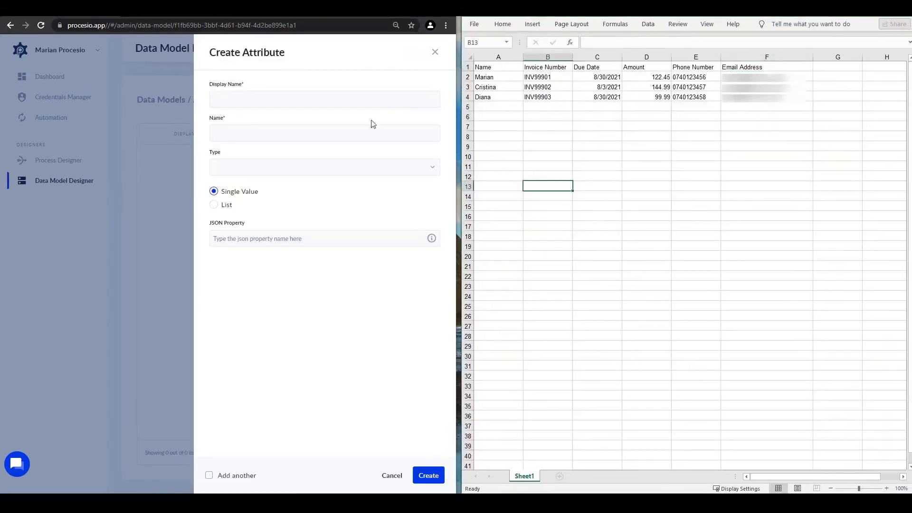
Create a single-value String attribute from the workbook's Name header, with the option to add another attribute enabled.
left_click(496, 67)
key("ctrl+c")
left_click(308, 98)
key("ctrl+v")
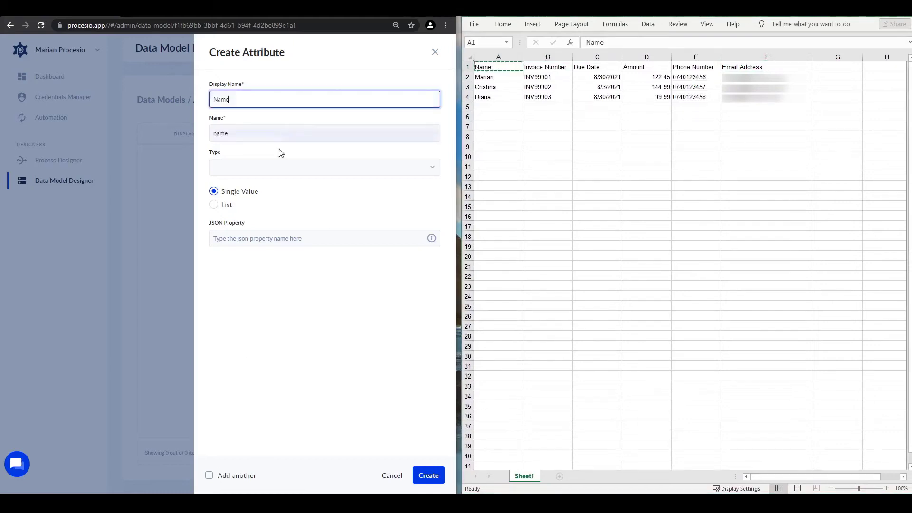
left_click(262, 171)
type("st")
left_click(233, 236)
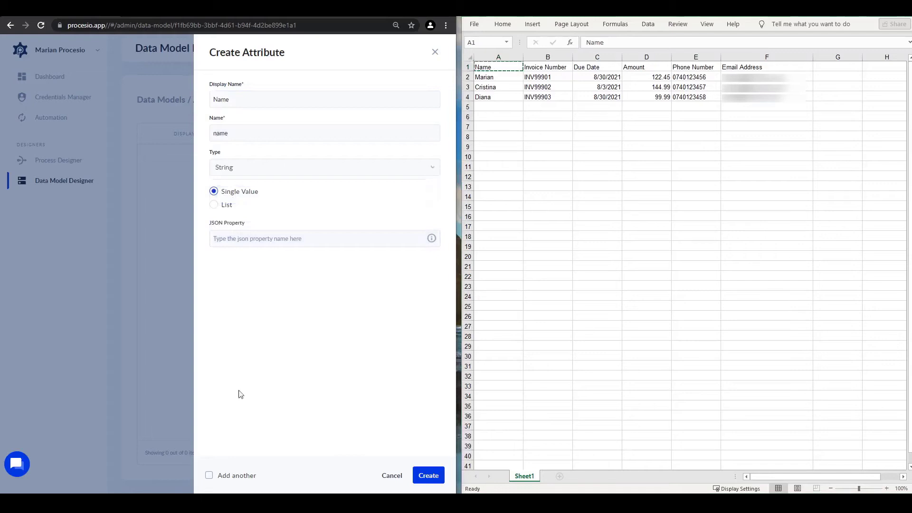
left_click(209, 476)
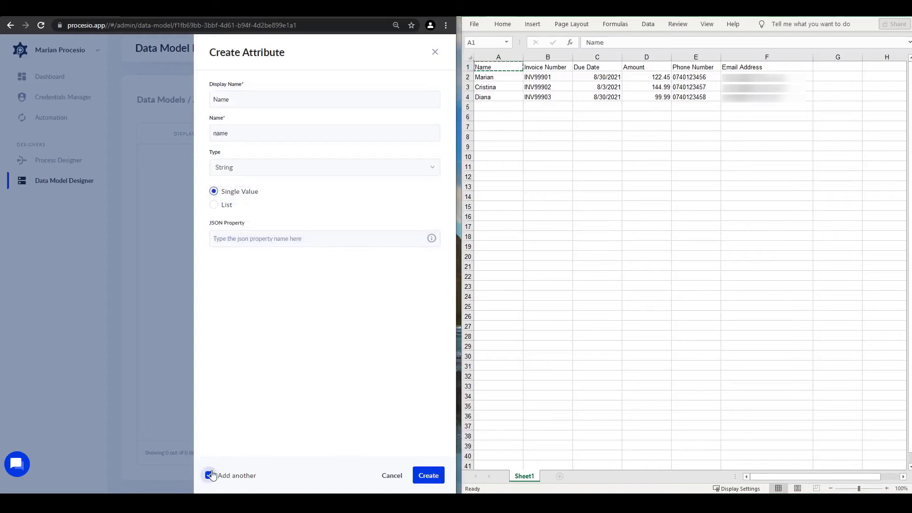
left_click(430, 475)
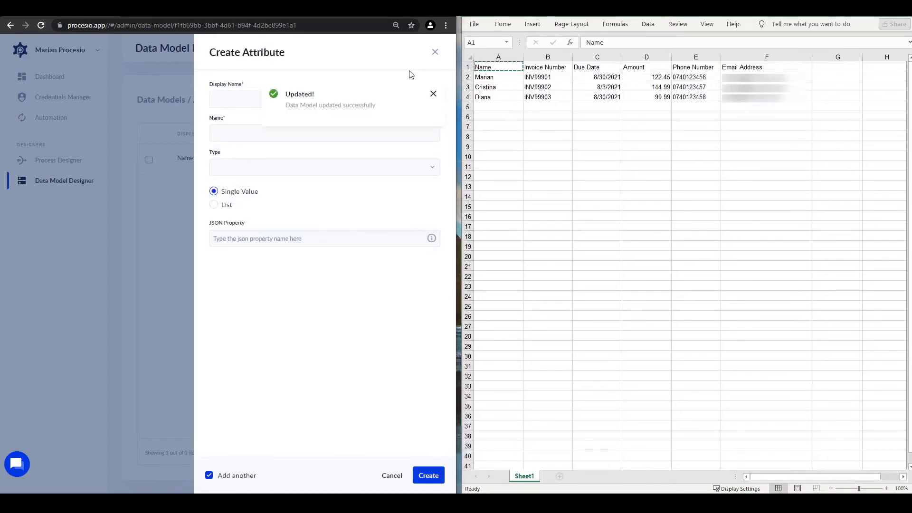
Create a single-value attribute with the display name Invoice Number, copied from the workbook's column header.
left_click(544, 69)
key("ctrl+c")
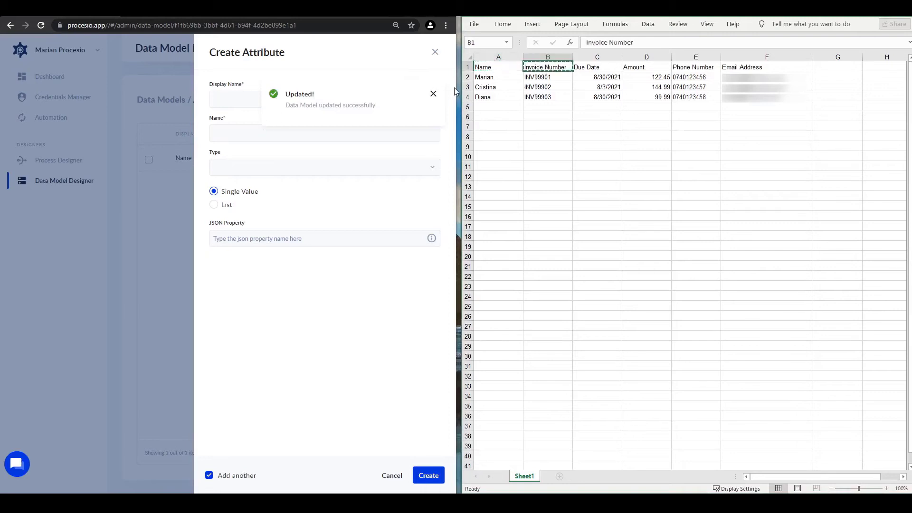
left_click(435, 95)
left_click(254, 167)
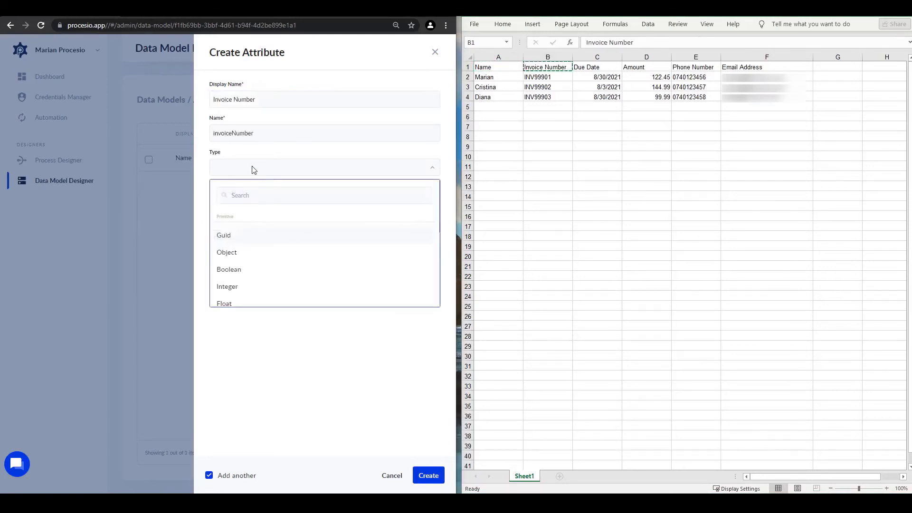
left_click(266, 234)
left_click(429, 477)
Create a single-value Date attribute with the display name Due Date, copied from the workbook's column header.
left_click(594, 67)
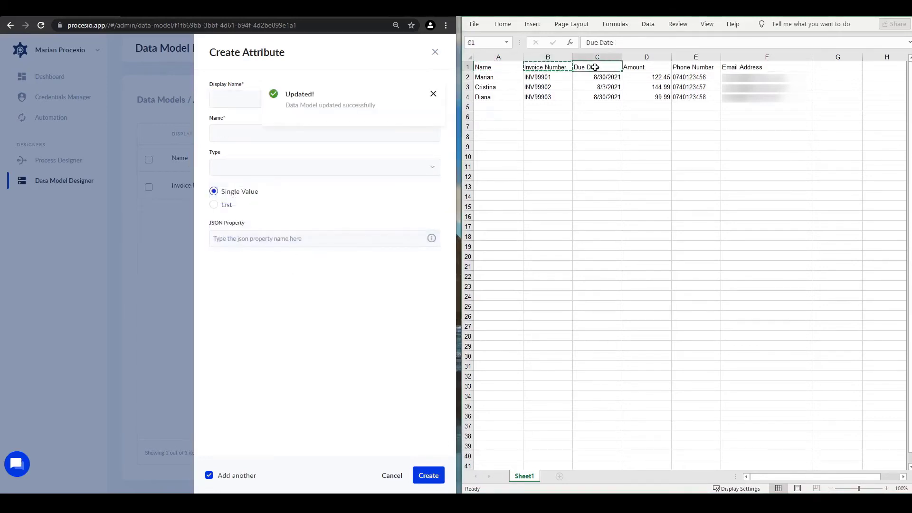
key("ctrl+c")
left_click(259, 99)
key("ctrl+v")
left_click(264, 168)
type("da")
left_click(236, 258)
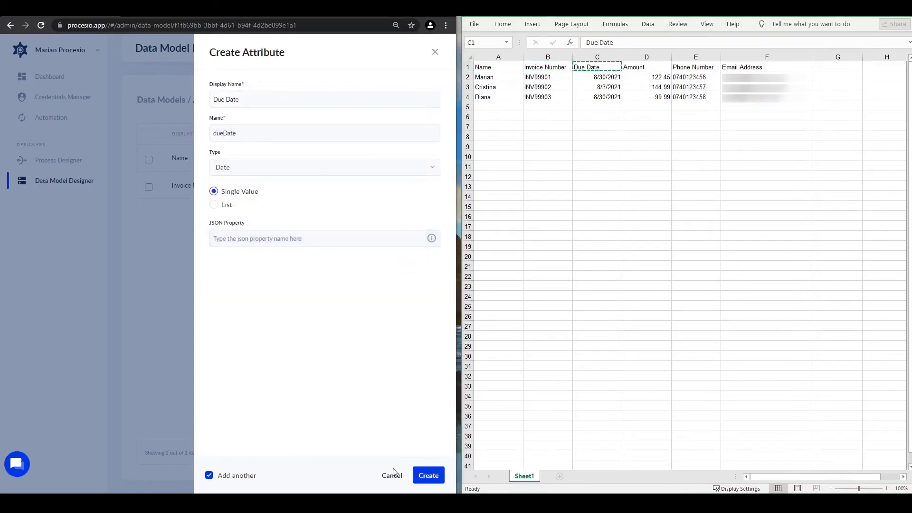
left_click(428, 475)
Create a single-value Double attribute with the display name Amount, copied from the workbook's column header.
left_click(646, 67)
key("ctrl+c")
left_click(321, 99)
key("ctrl+v")
left_click(362, 168)
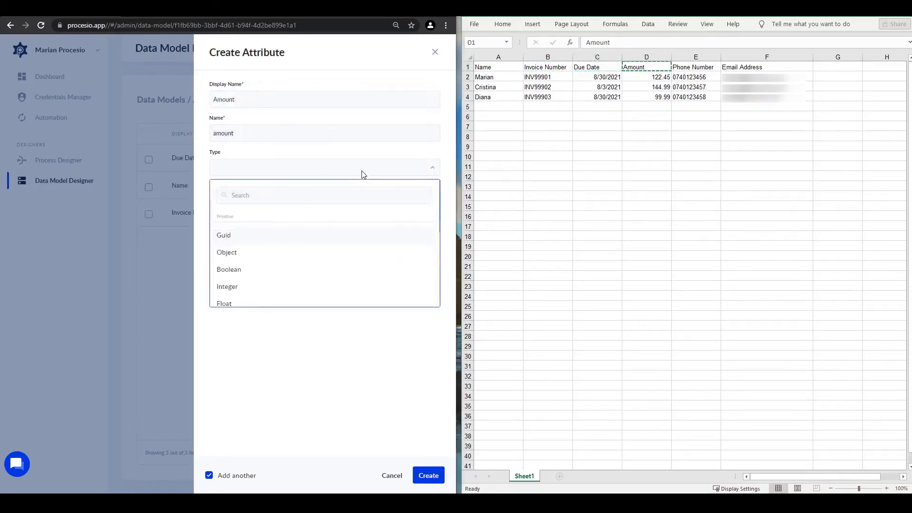
type("dou")
left_click(259, 242)
left_click(428, 476)
Create a single-value String attribute with the display name Phone Number, copied from the workbook's column header.
left_click(689, 65)
key("ctrl+c")
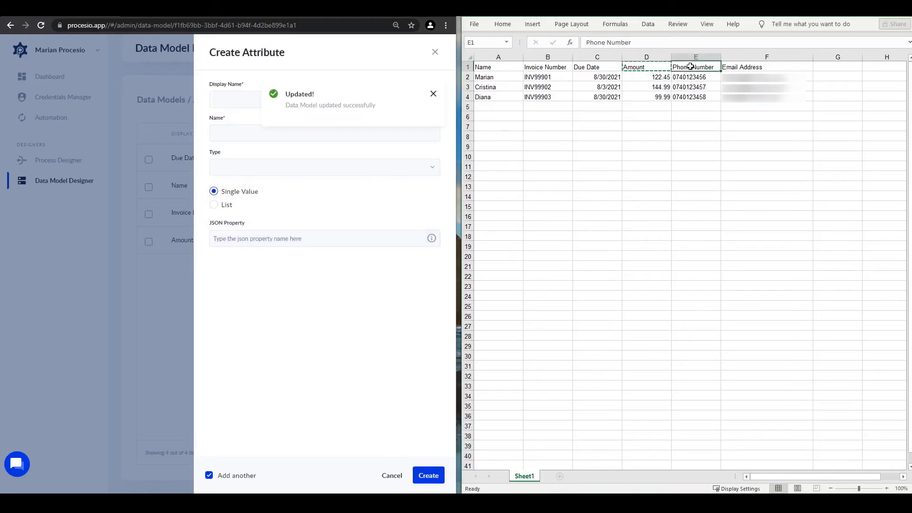
left_click(434, 95)
key("ctrl+v")
left_click(298, 176)
type("str")
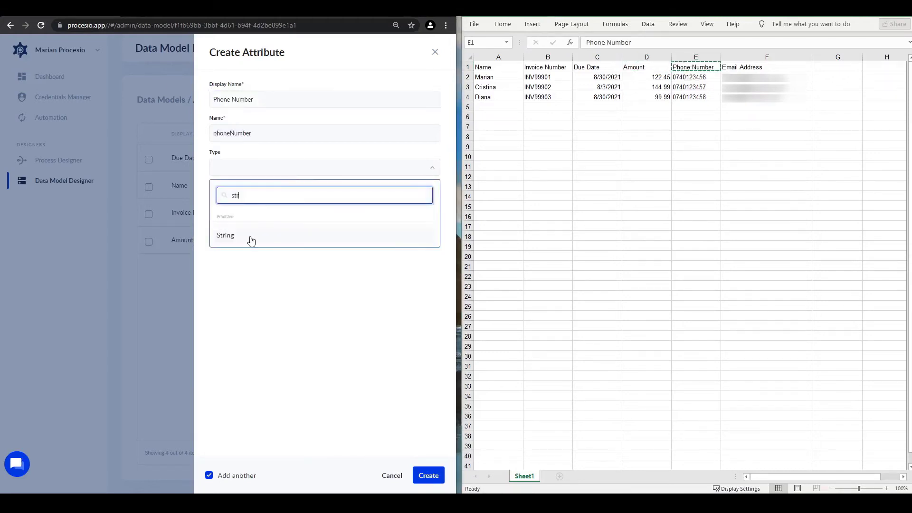
left_click(250, 238)
left_click(428, 476)
Create a single-value String attribute with the display name Email Address, copied from the workbook's column header.
left_click(760, 67)
key("ctrl+c")
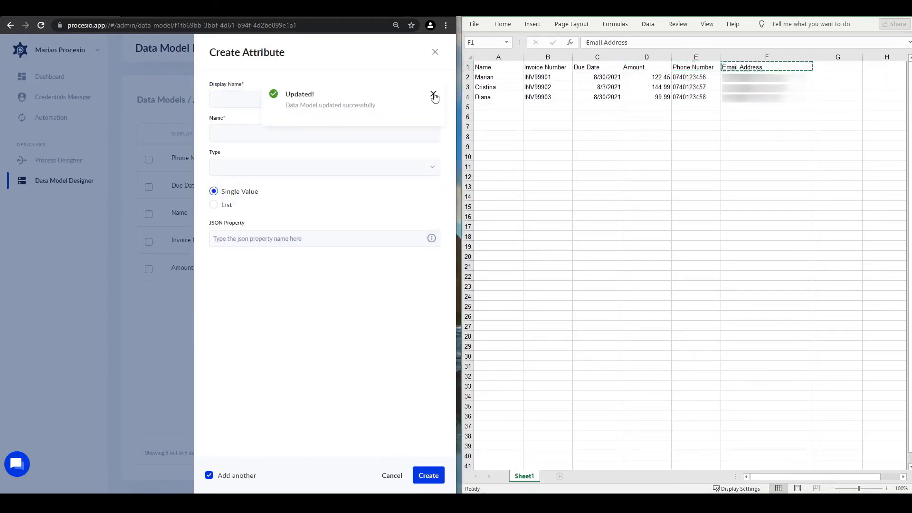
left_click(433, 94)
left_click(330, 97)
key("ctrl+v")
left_click(266, 168)
type("s")
left_click(225, 235)
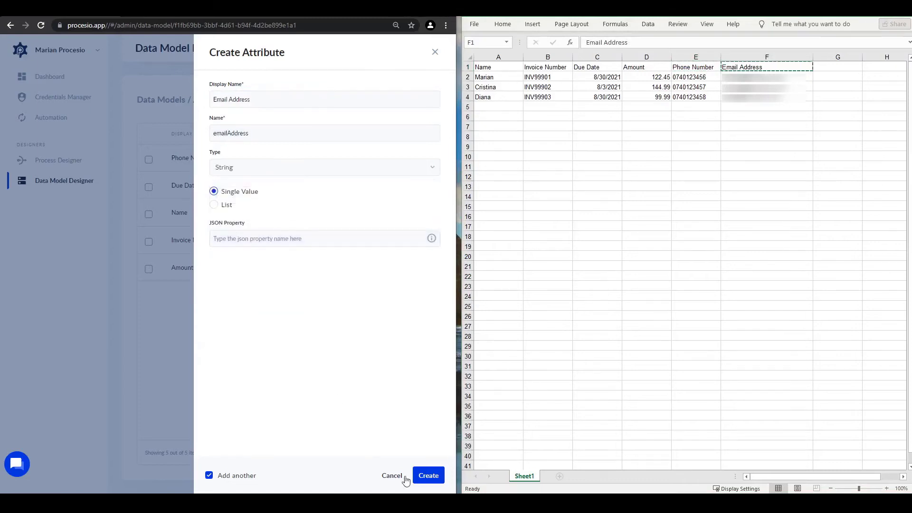
left_click(425, 476)
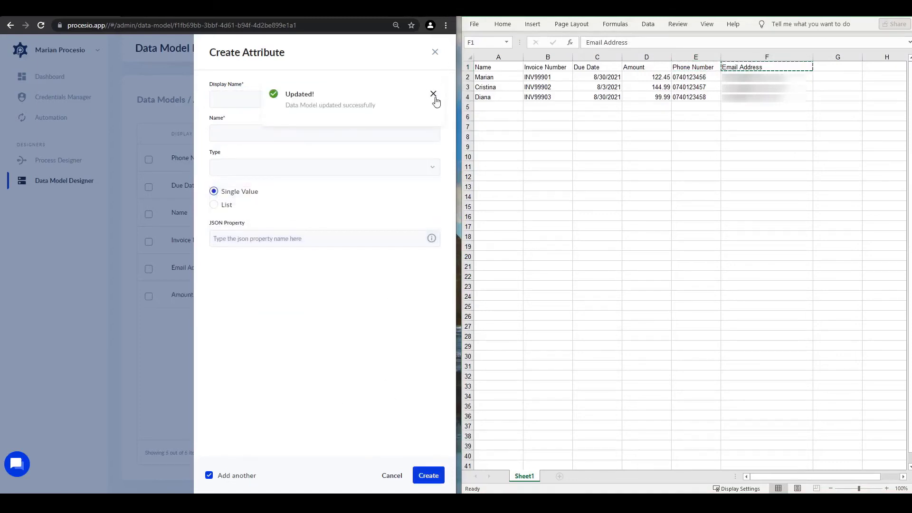
Close the attribute creation form and maximize the browser window showing the data model.
left_click(433, 93)
left_click(435, 52)
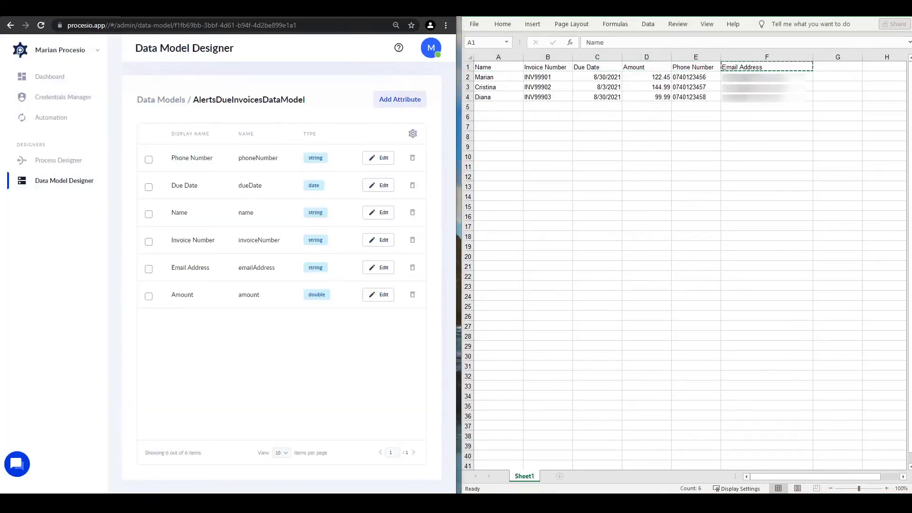
key("super+Up")
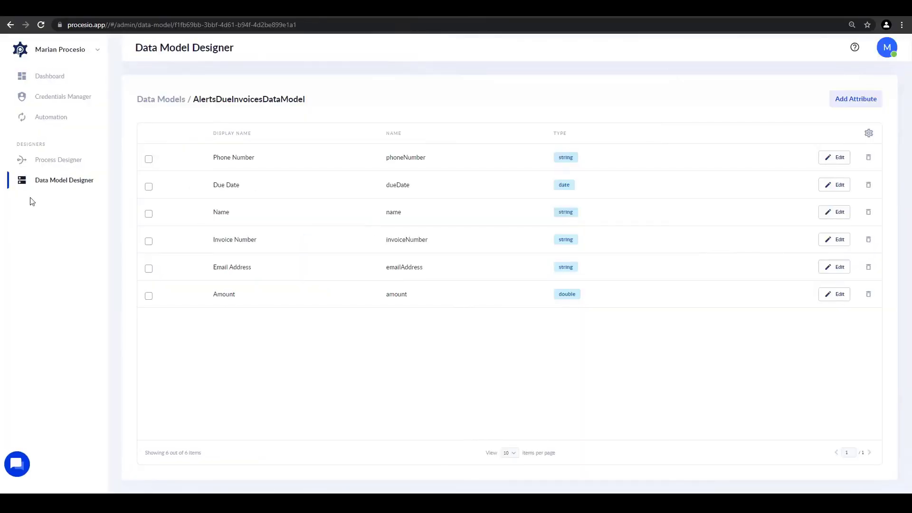
Leave the data model and reopen the AlertsDueInvoices process in the Process Designer.
left_click(55, 185)
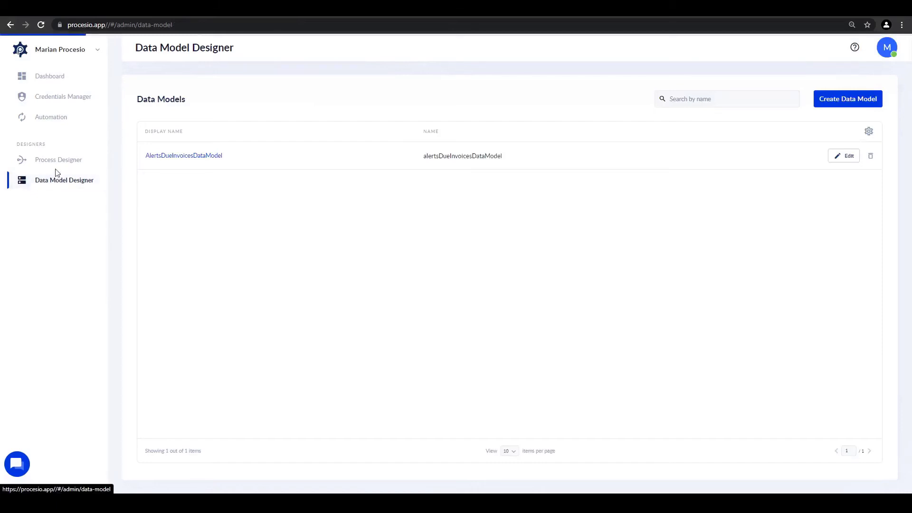
left_click(56, 167)
left_click(184, 153)
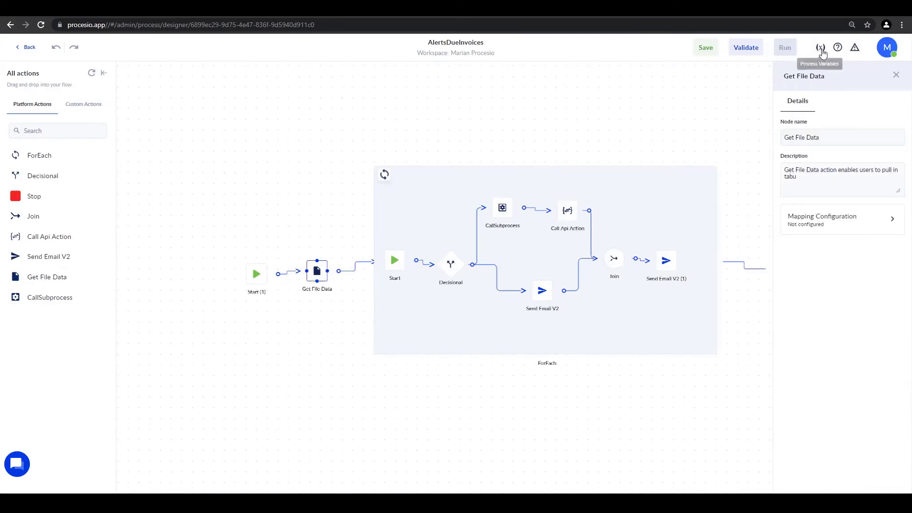
Create a process variable named InvoiceLIST as a list of type AlertsDueInvoicesDataModel, and close the process variables.
left_click(821, 49)
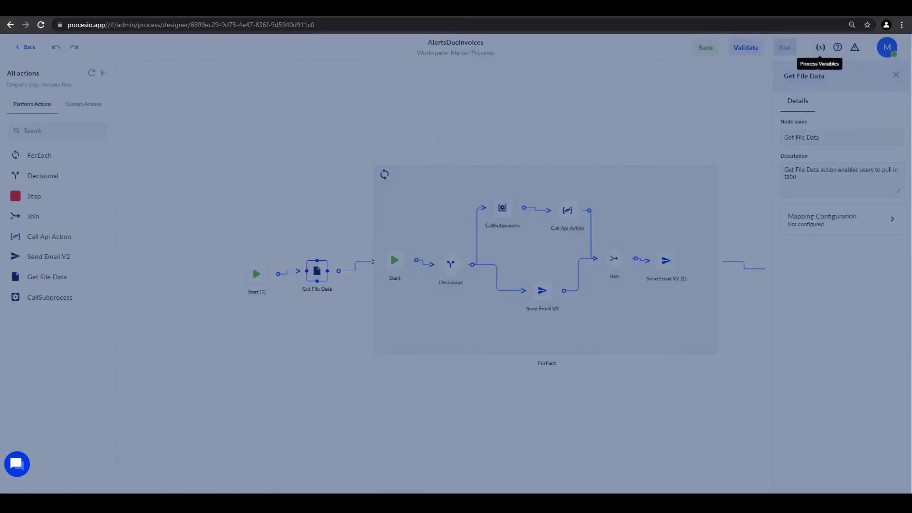
left_click(776, 154)
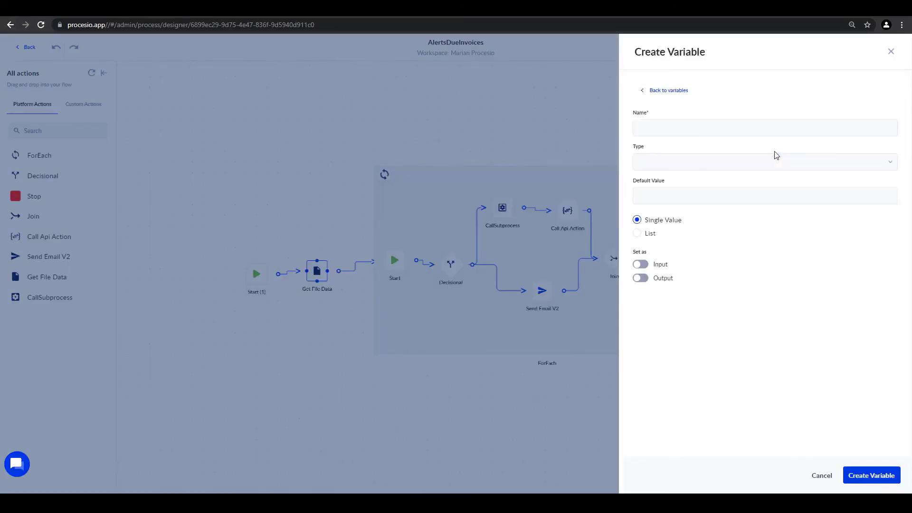
left_click(660, 129)
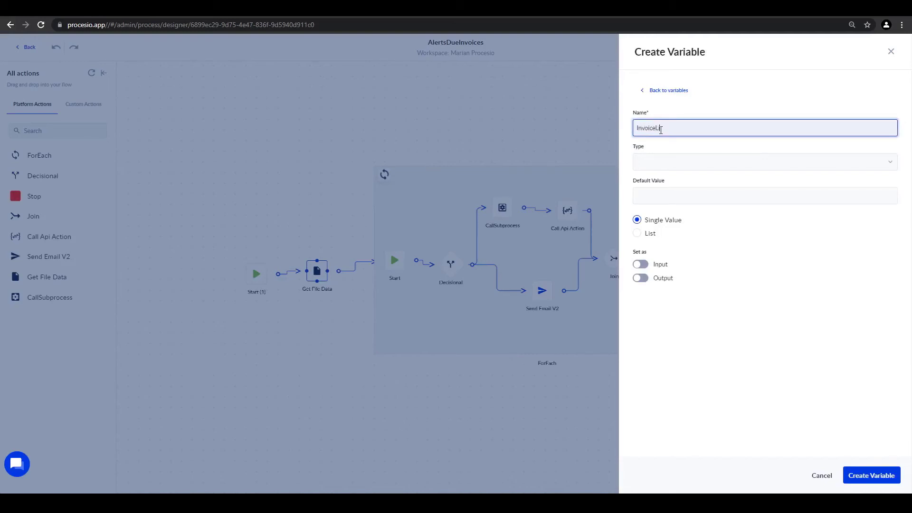
type("InvoiceLIST")
left_click(699, 166)
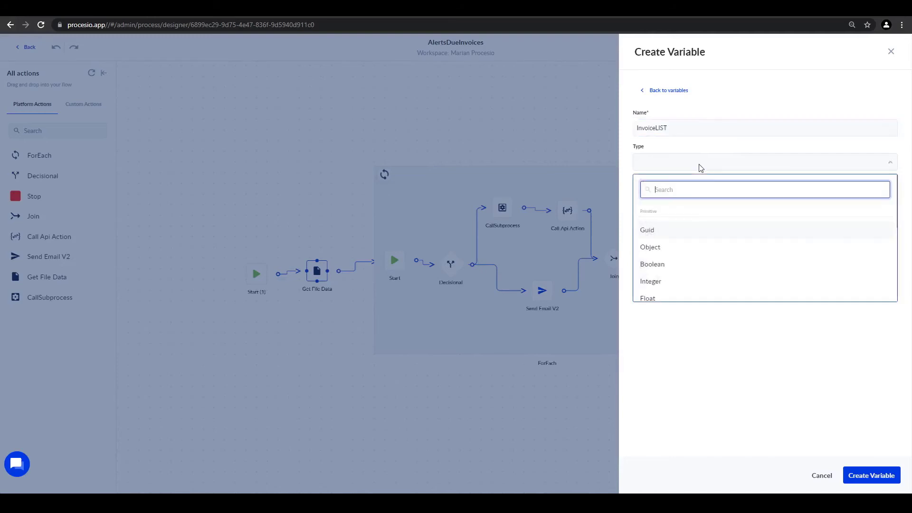
type("alert")
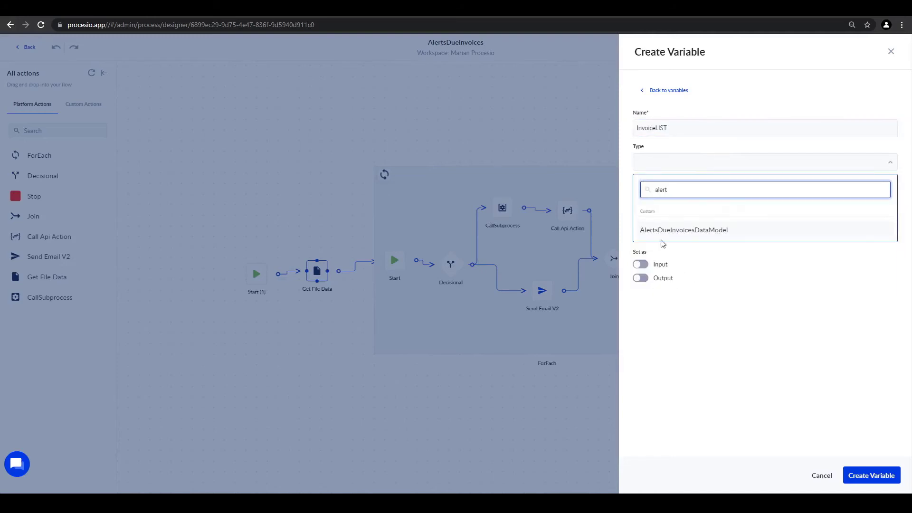
left_click(710, 233)
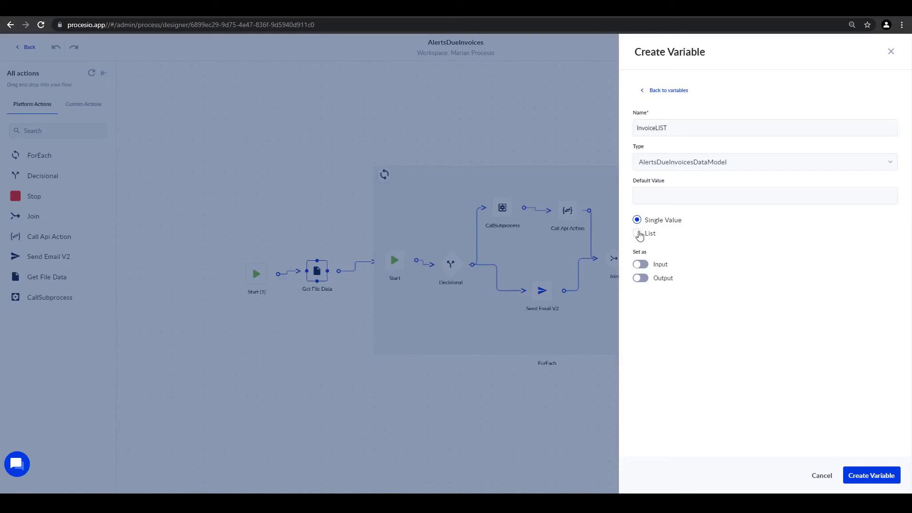
left_click(639, 234)
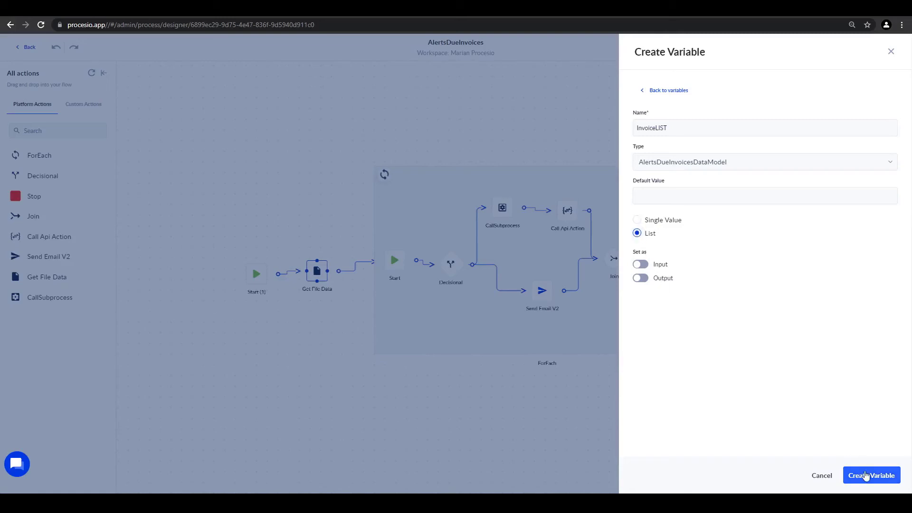
left_click(866, 475)
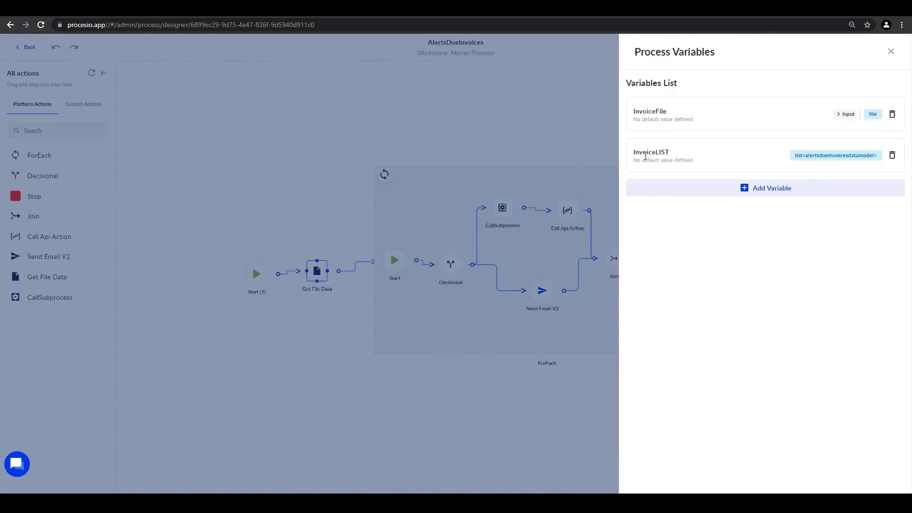
left_click(891, 53)
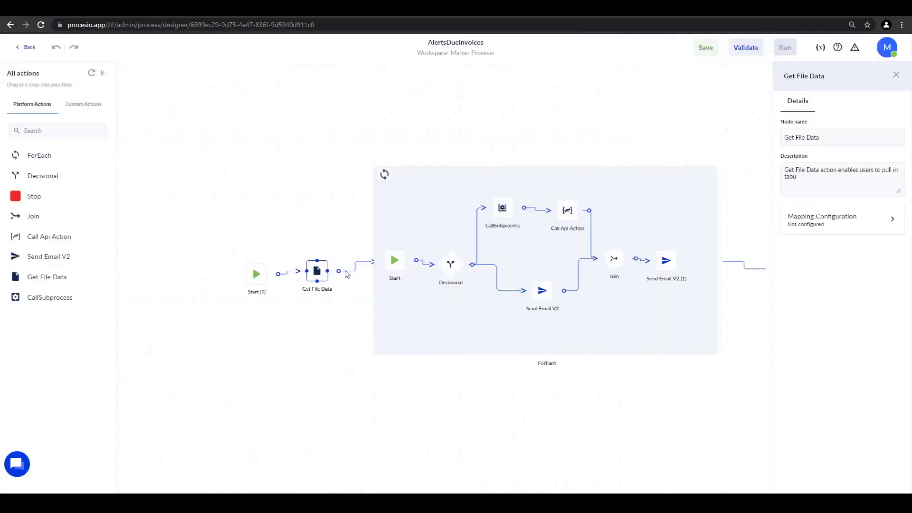
Store the Get File Data action's output in the InvoiceLIST variable through its mapping configuration.
left_click(814, 233)
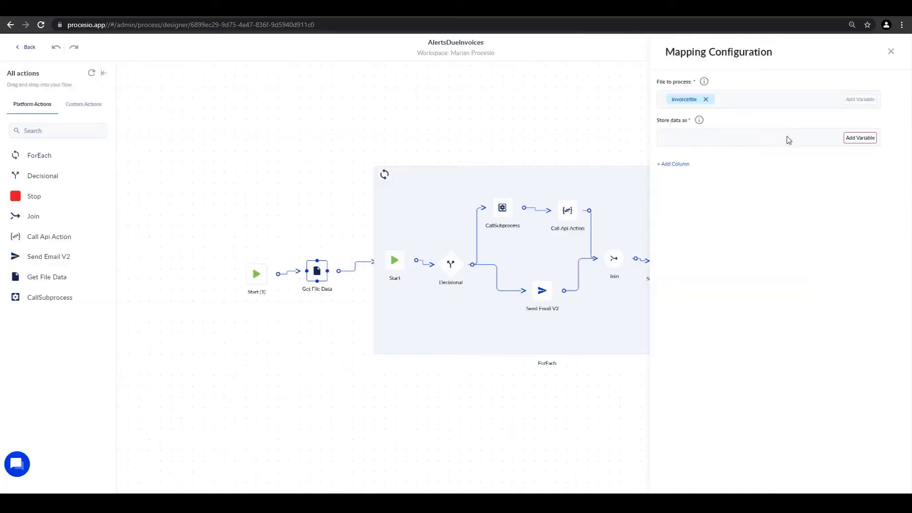
left_click(859, 140)
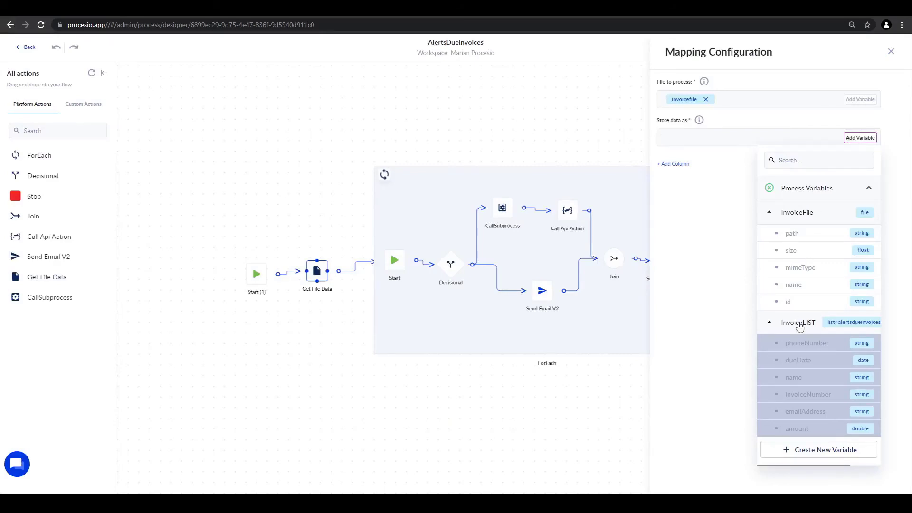
left_click(793, 323)
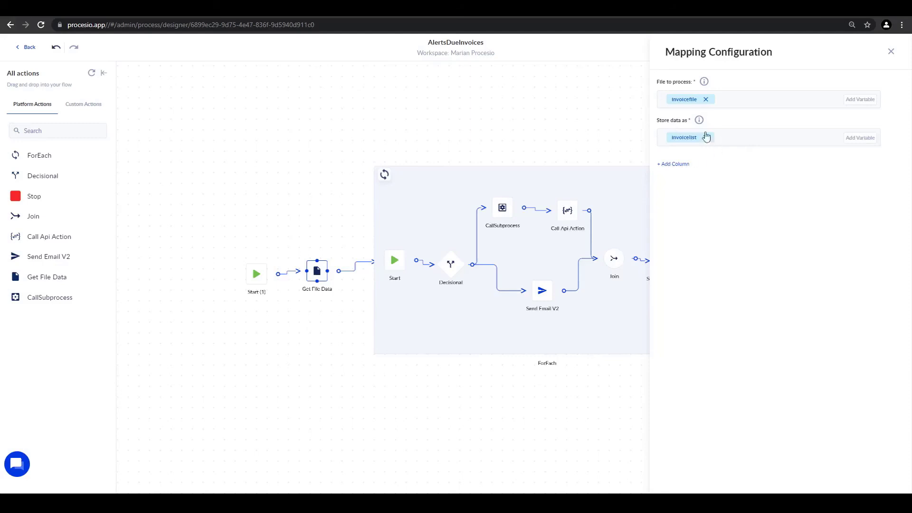
Add six empty column rows to the Get File Data mapping configuration.
left_click(672, 164)
left_click(673, 181)
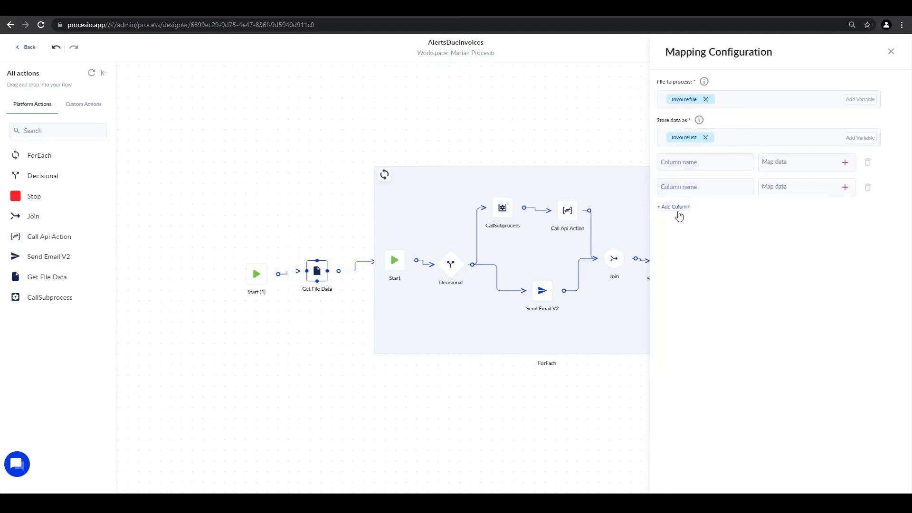
left_click(678, 207)
left_click(679, 232)
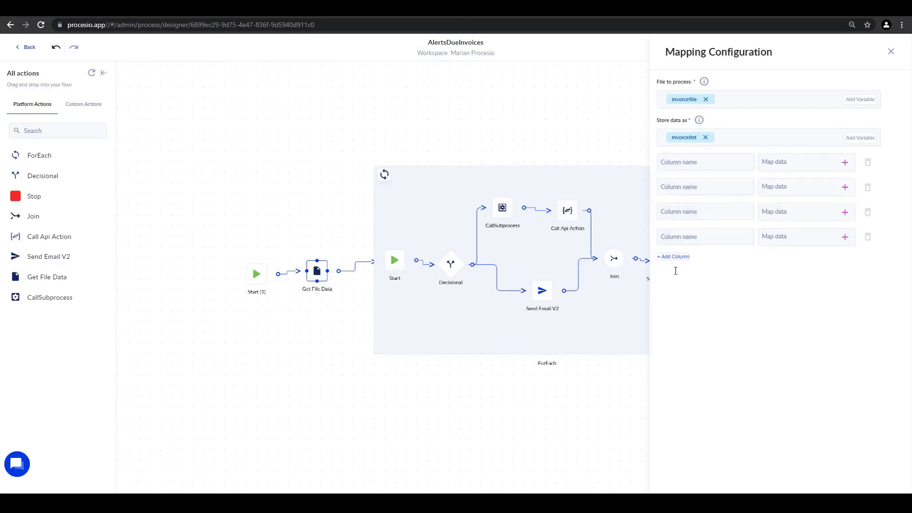
left_click(673, 257)
left_click(675, 281)
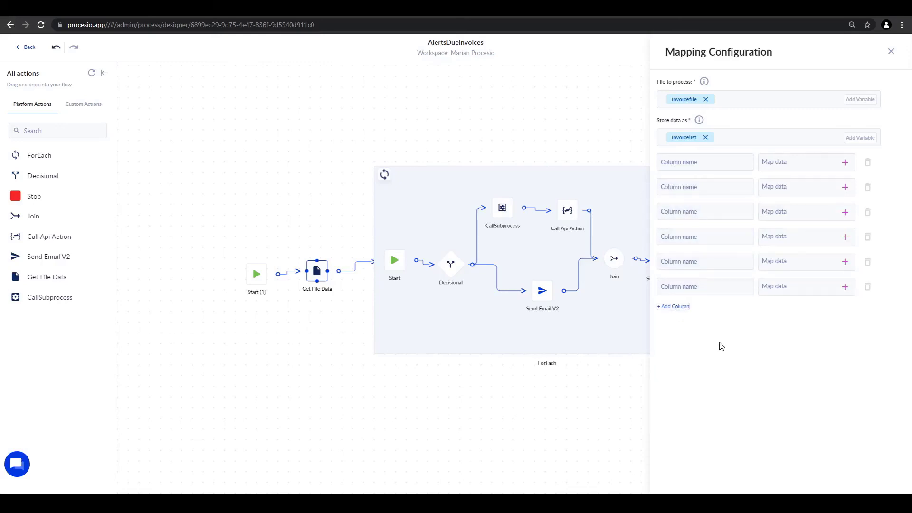
Place the mapping configuration beside the workbook and map the Name column to InvoiceLIST's name attribute.
key("super+Left")
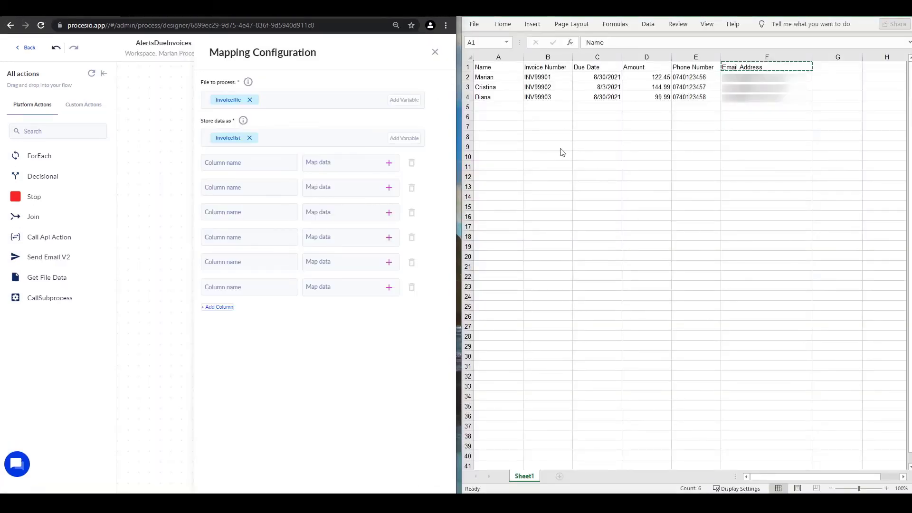
left_click(490, 70)
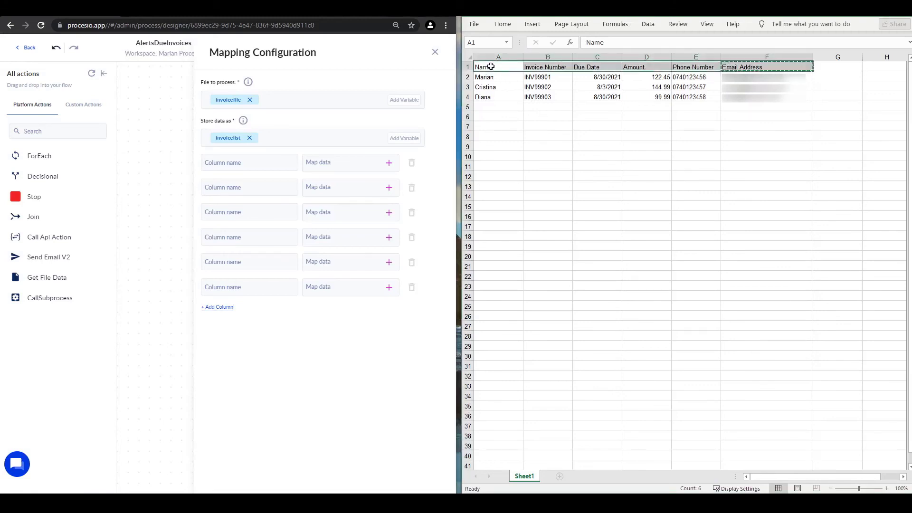
left_click(491, 67)
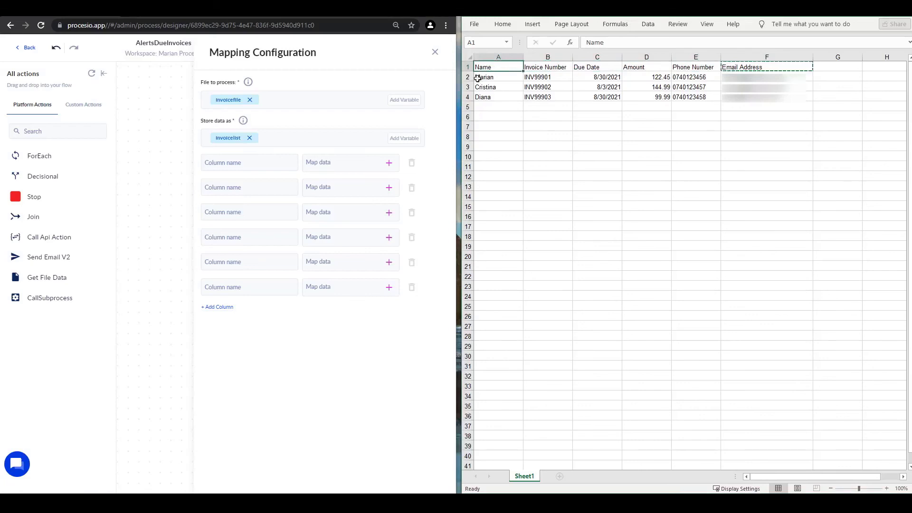
left_click(238, 164)
type("Name")
left_click(389, 163)
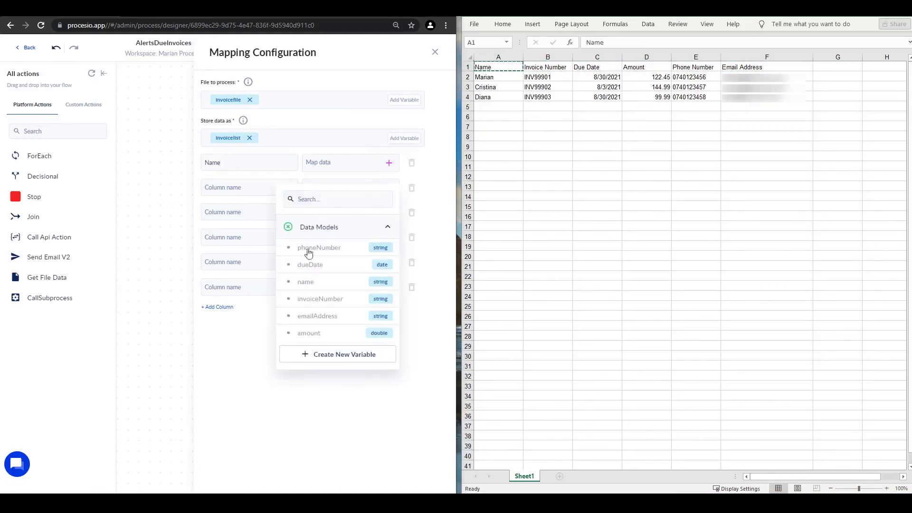
left_click(310, 282)
Fill the second mapping row with the workbook's Invoice Number header and map it to the invoiceNumber attribute.
left_click(548, 67)
key("ctrl+c")
left_click(232, 188)
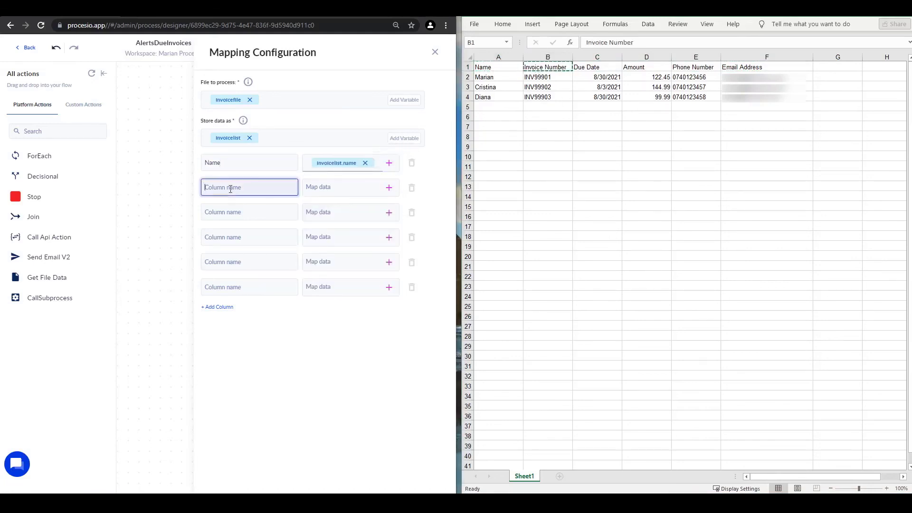
key("ctrl+v")
left_click(389, 190)
left_click(315, 325)
Fill the third mapping row with the workbook's Due Date header and map it to the dueDate attribute.
left_click(597, 67)
key("ctrl+c")
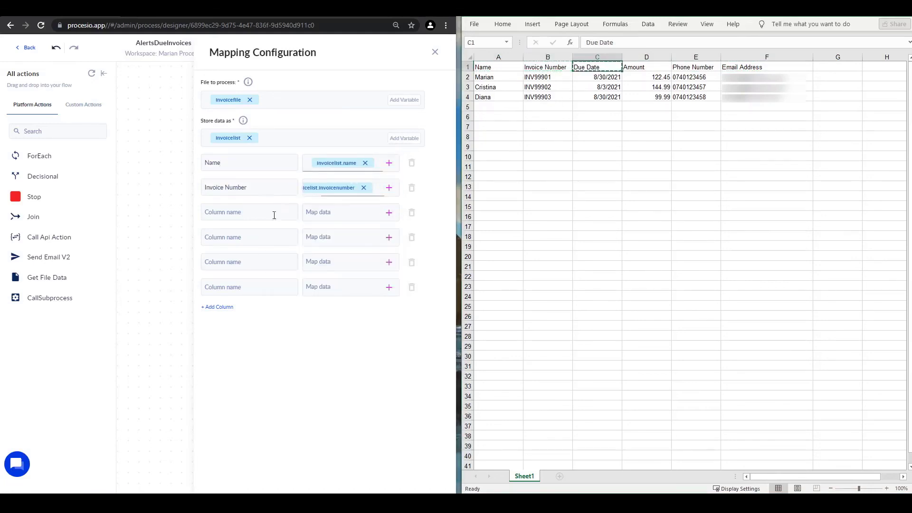
left_click(274, 212)
key("ctrl+v")
left_click(319, 321)
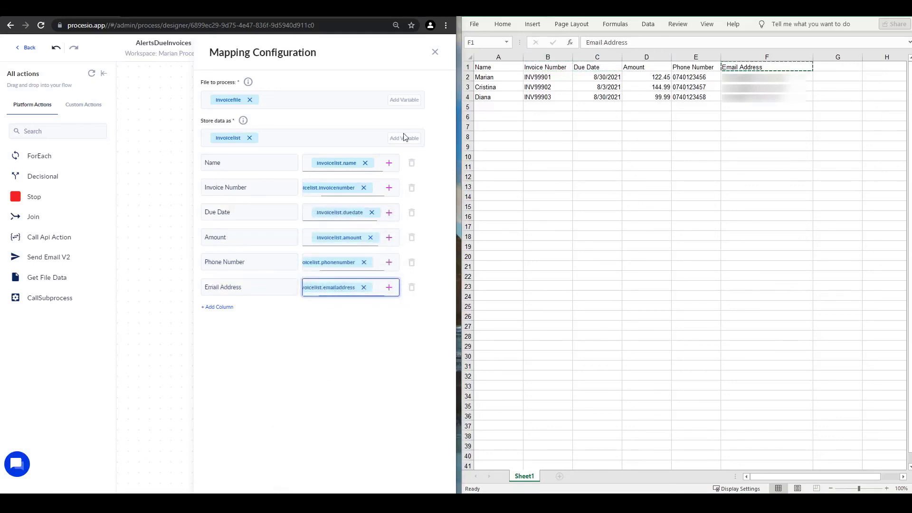
Close the Get File Data mapping configuration and maximize the browser window.
left_click(436, 54)
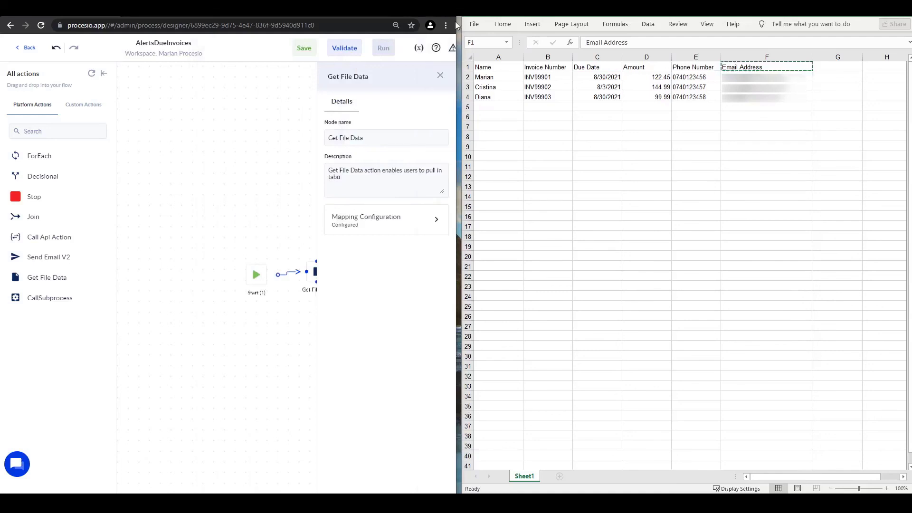
left_click(423, 7)
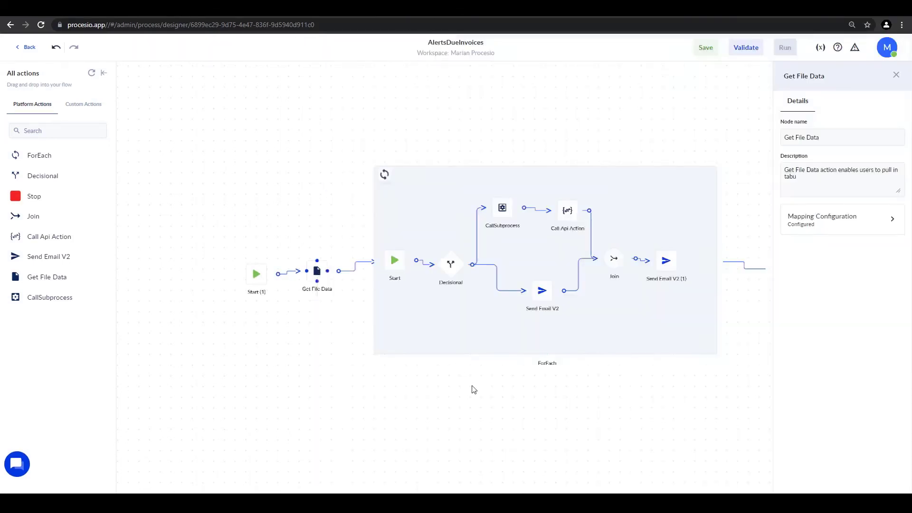
left_click(431, 331)
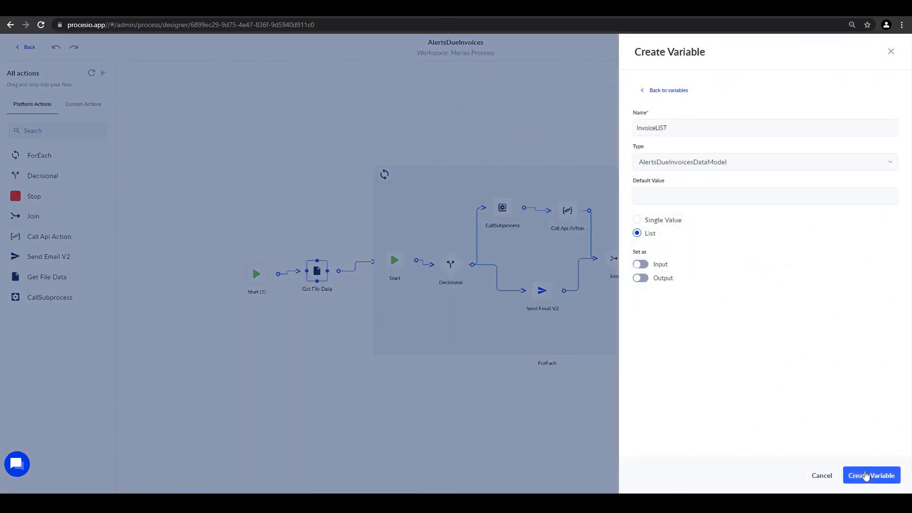
left_click(866, 475)
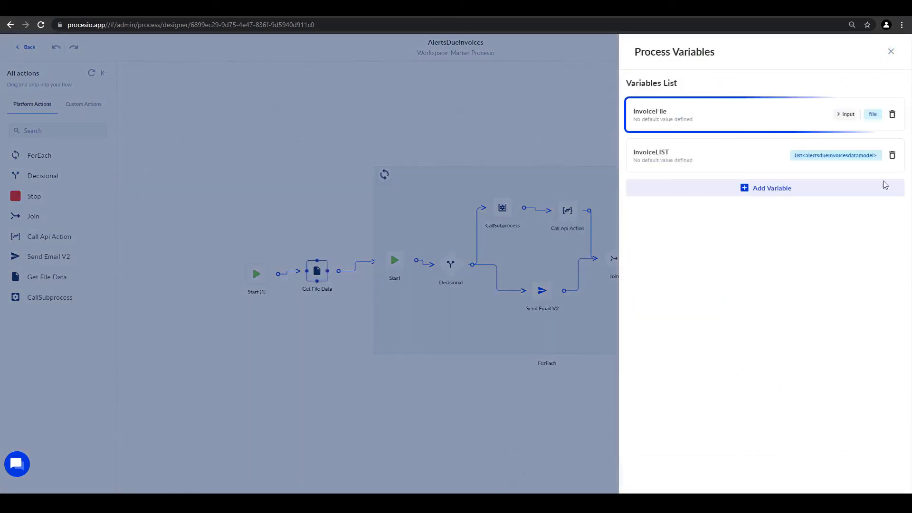